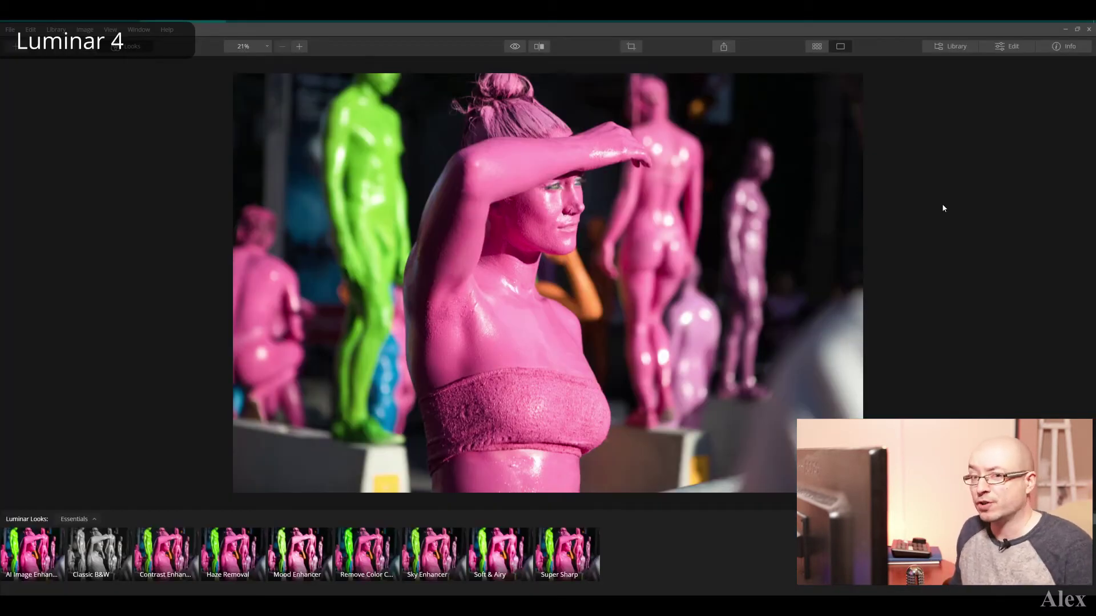
Set AI Accent to 100 and Color Saturation to 38 on the statue photo.
key("d")
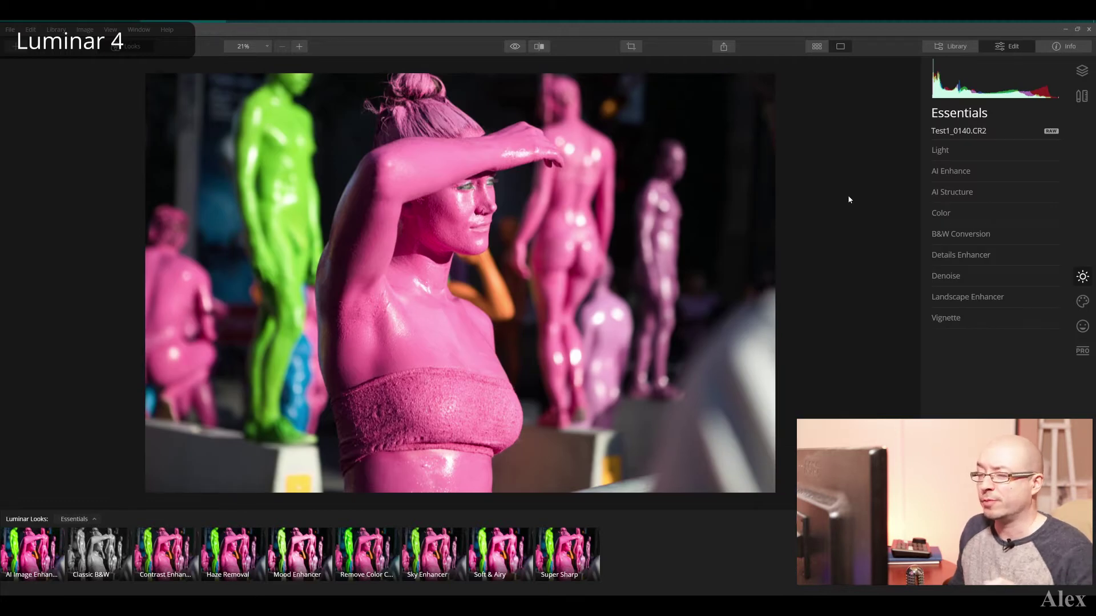
left_click(951, 172)
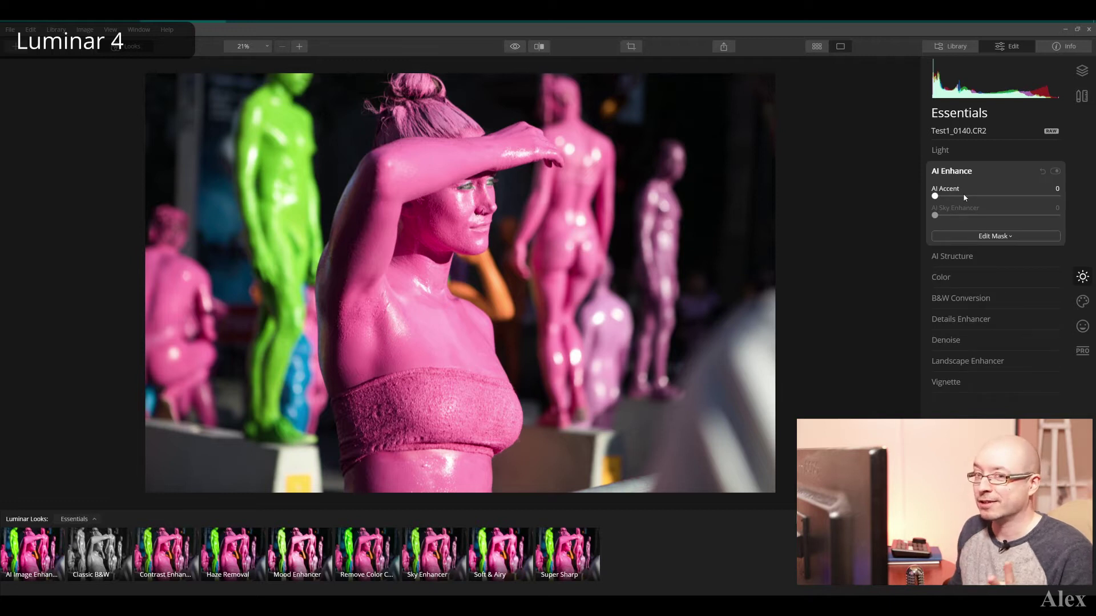
left_click_drag(935, 196, 1058, 197)
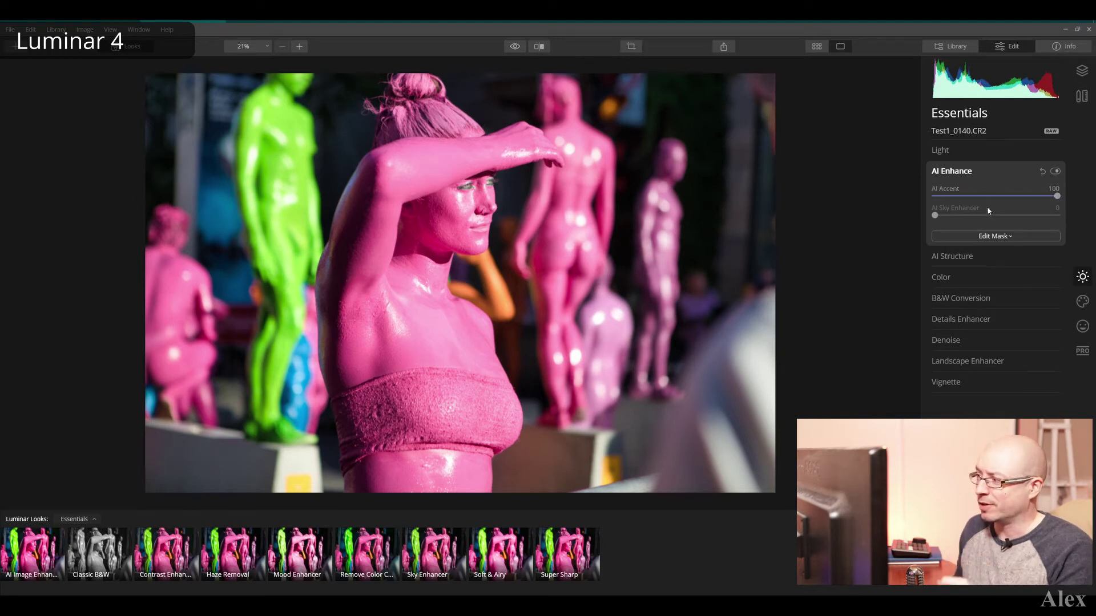
left_click(992, 277)
left_click_drag(997, 238, 1019, 239)
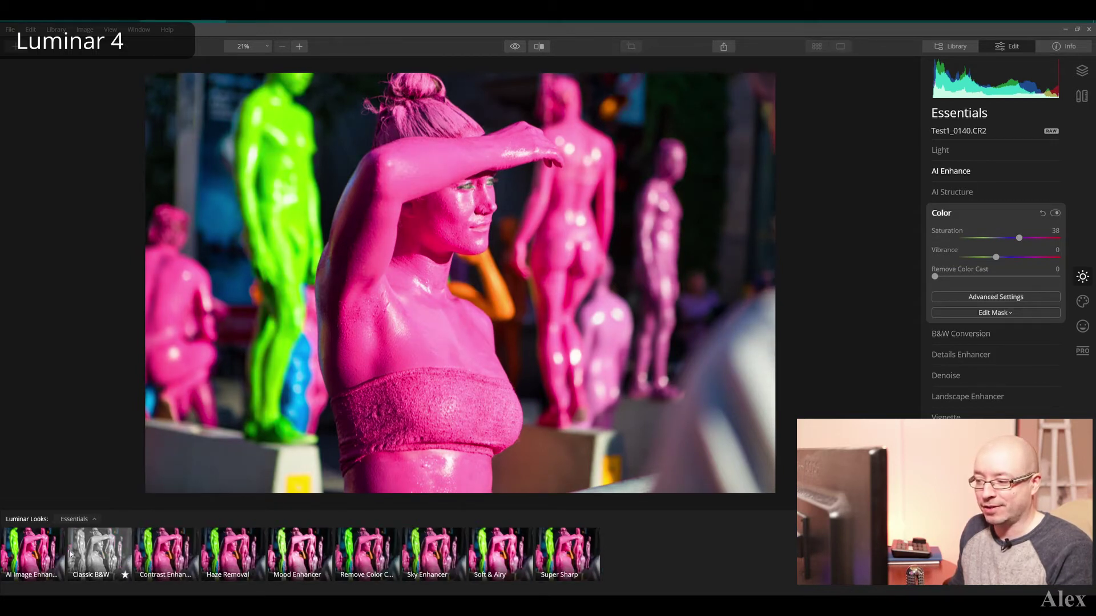
Apply the AI Image Enhancer look, compare a weaker amount, then return to full strength.
left_click(38, 557)
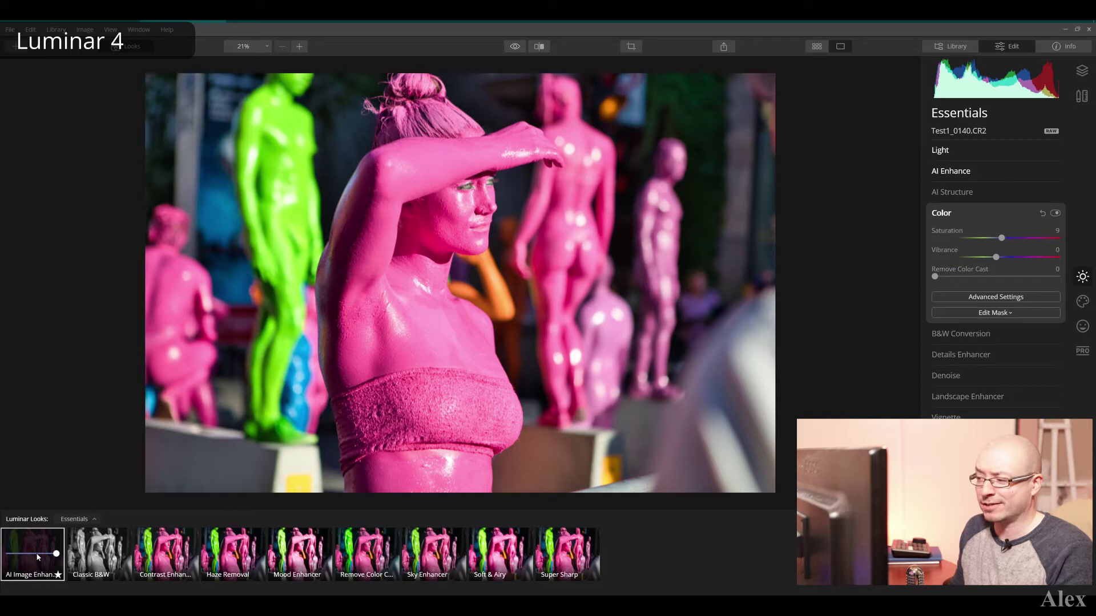
left_click_drag(56, 554, 85, 558)
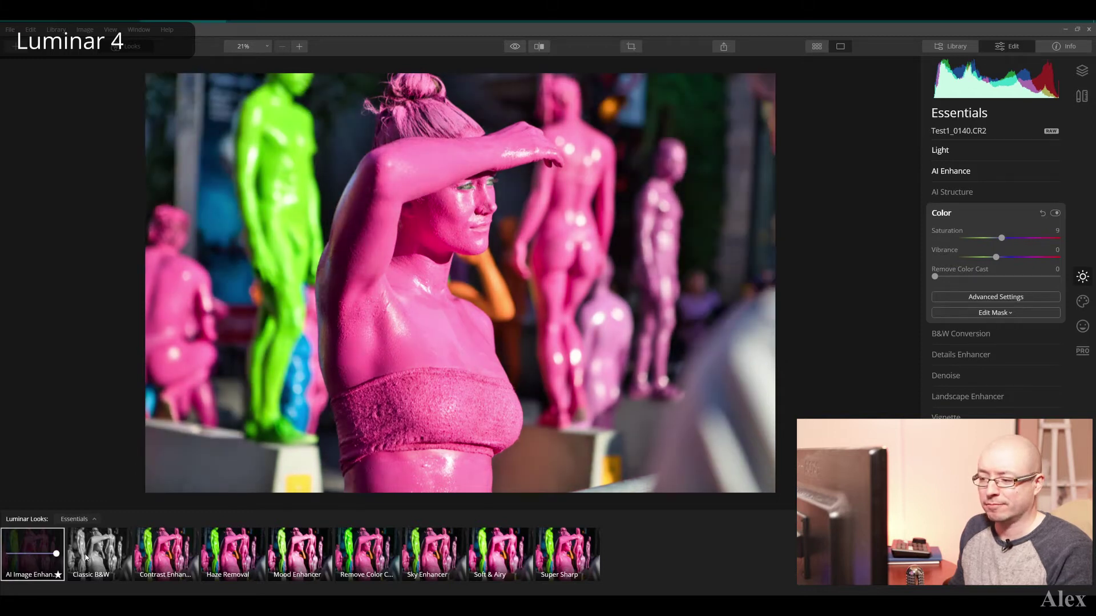
mouse_move(83, 553)
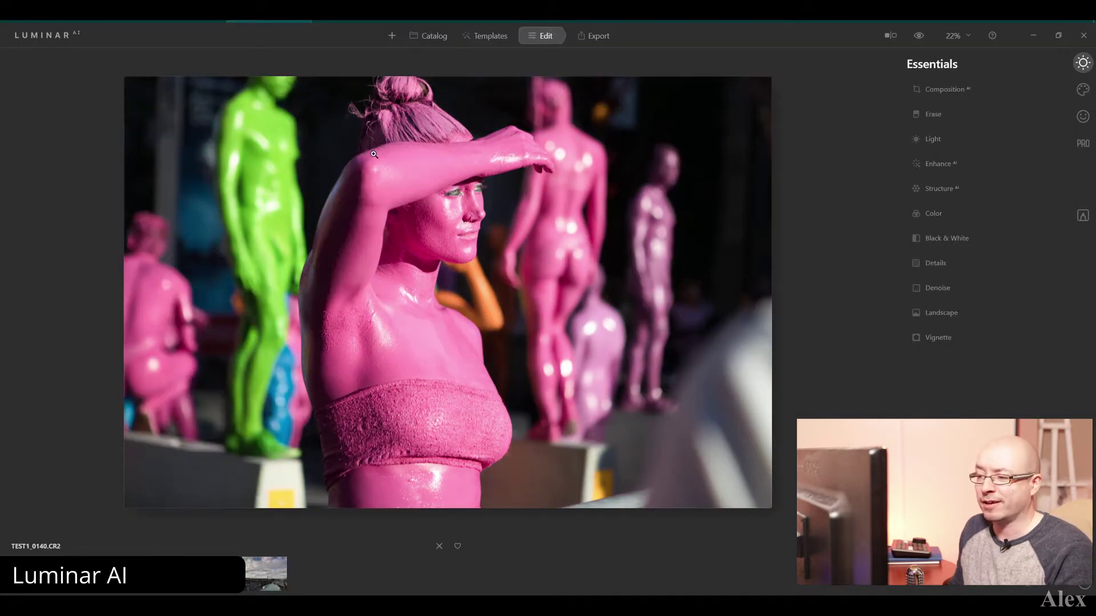
Try the Influencer templates Winter Refuge, Nighthawks, Cozy Den, Eventide and Evening Glow, ending on Light Wash.
left_click(495, 37)
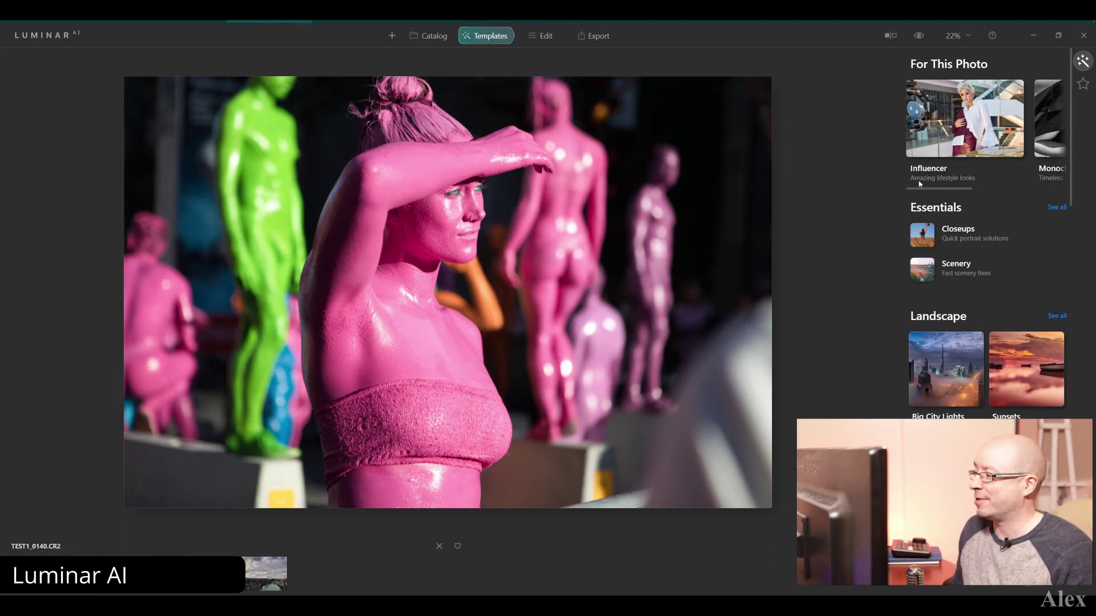
left_click(961, 135)
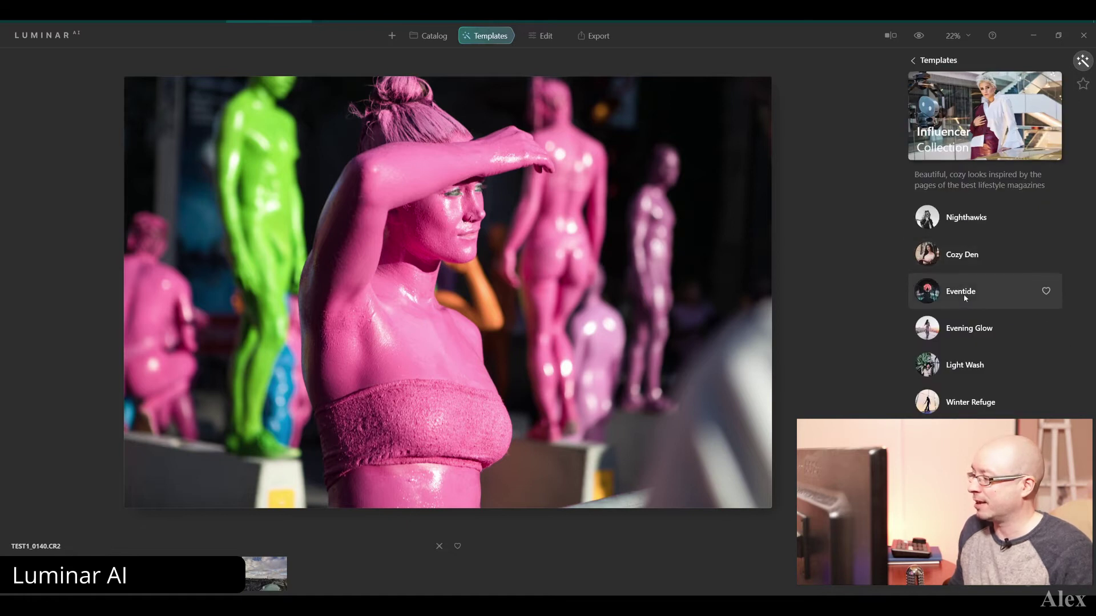
left_click(971, 402)
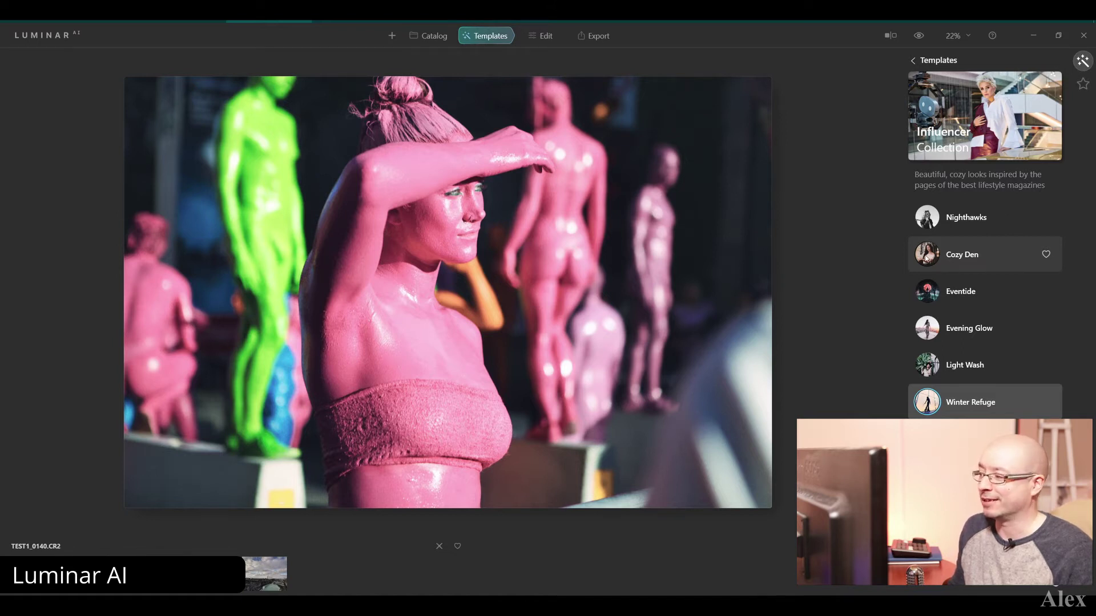
left_click(933, 216)
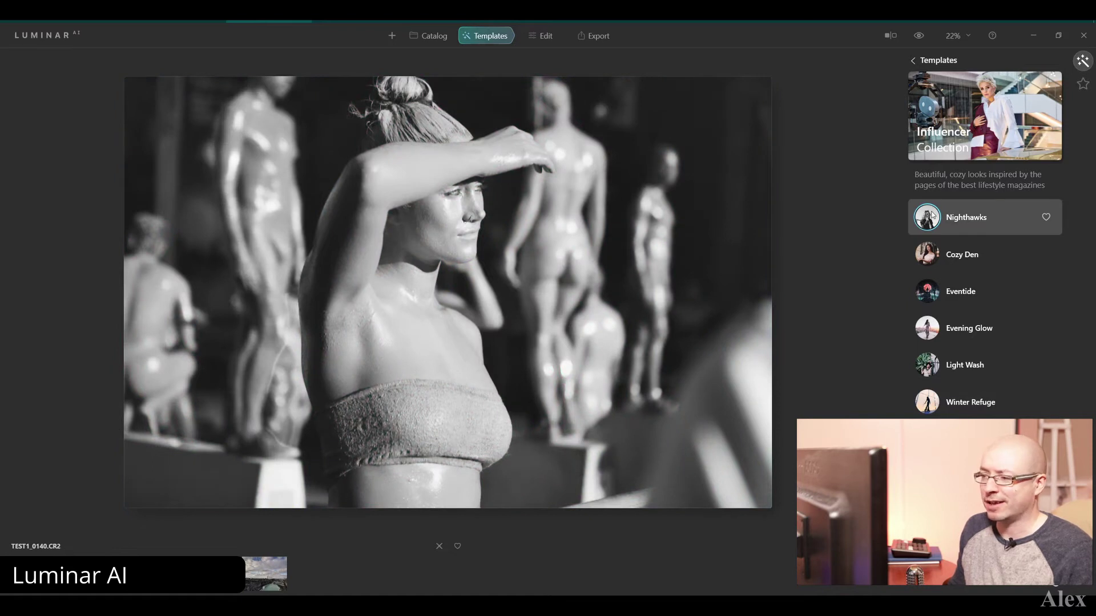
left_click(934, 256)
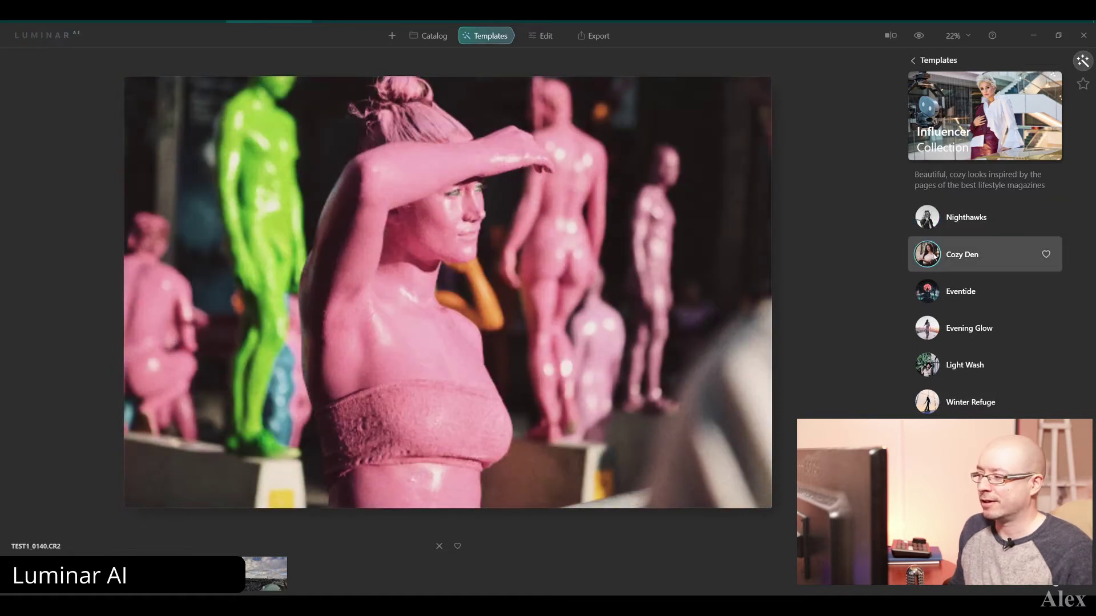
left_click(933, 295)
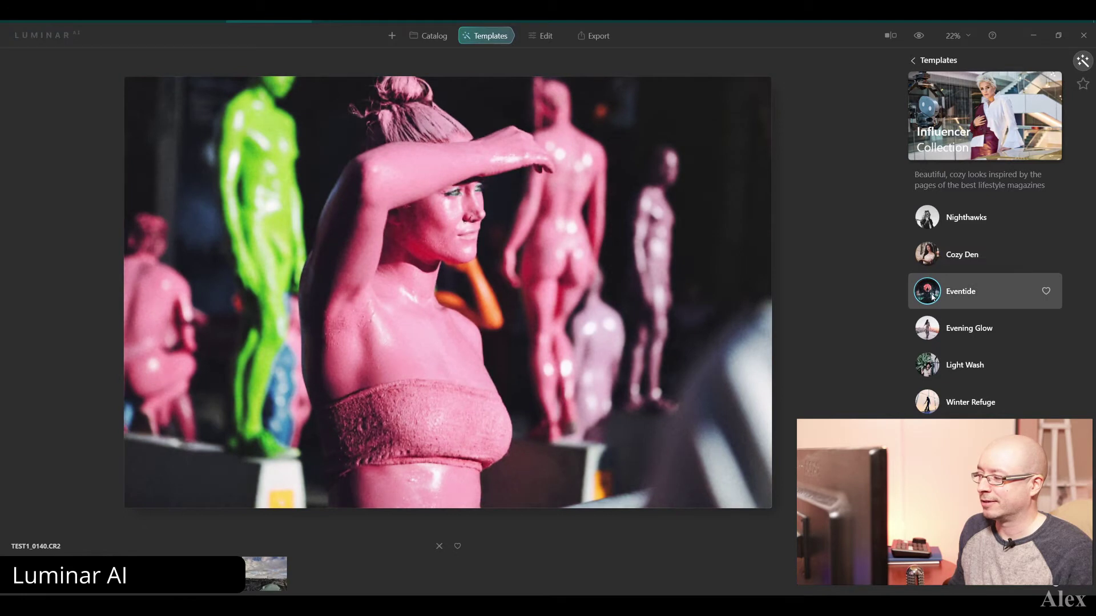
left_click(934, 336)
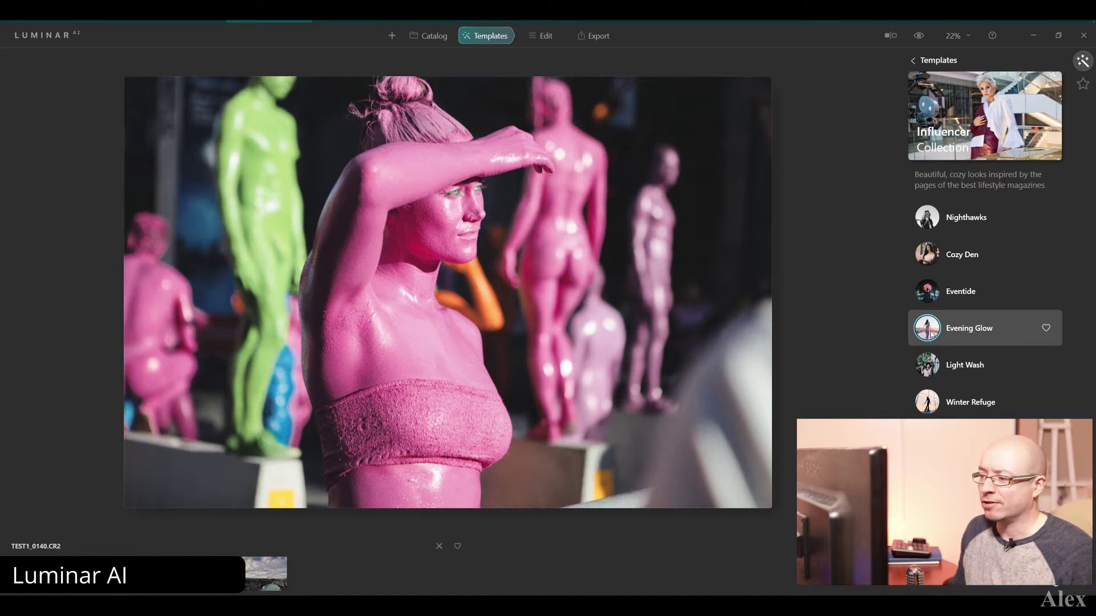
left_click(932, 370)
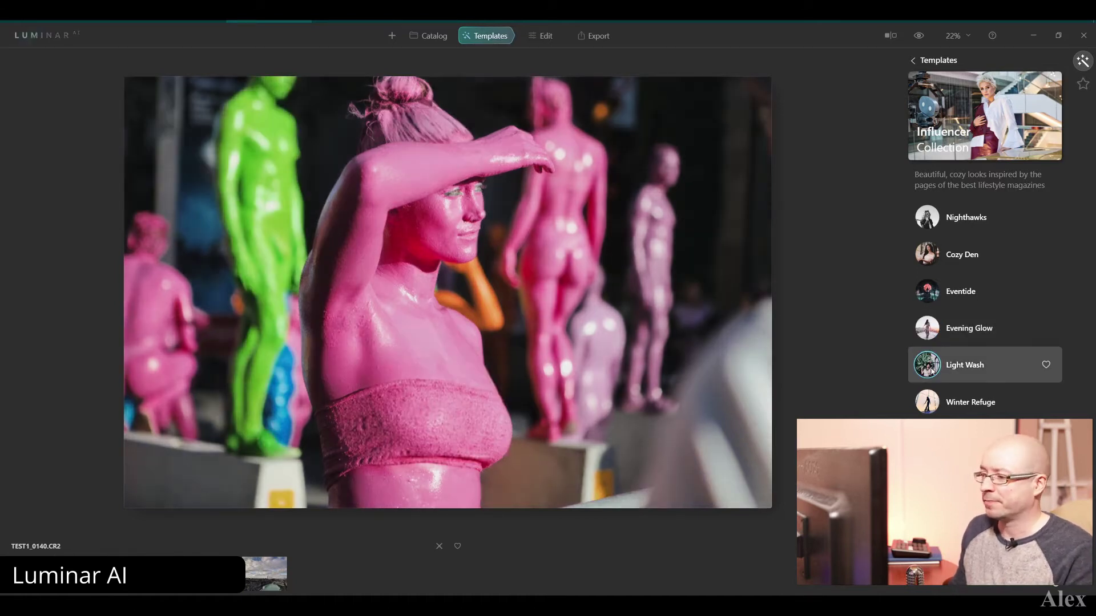
Return to the template overview and scroll the For This Photo collections to Blockbuster.
left_click(929, 62)
left_click(978, 188)
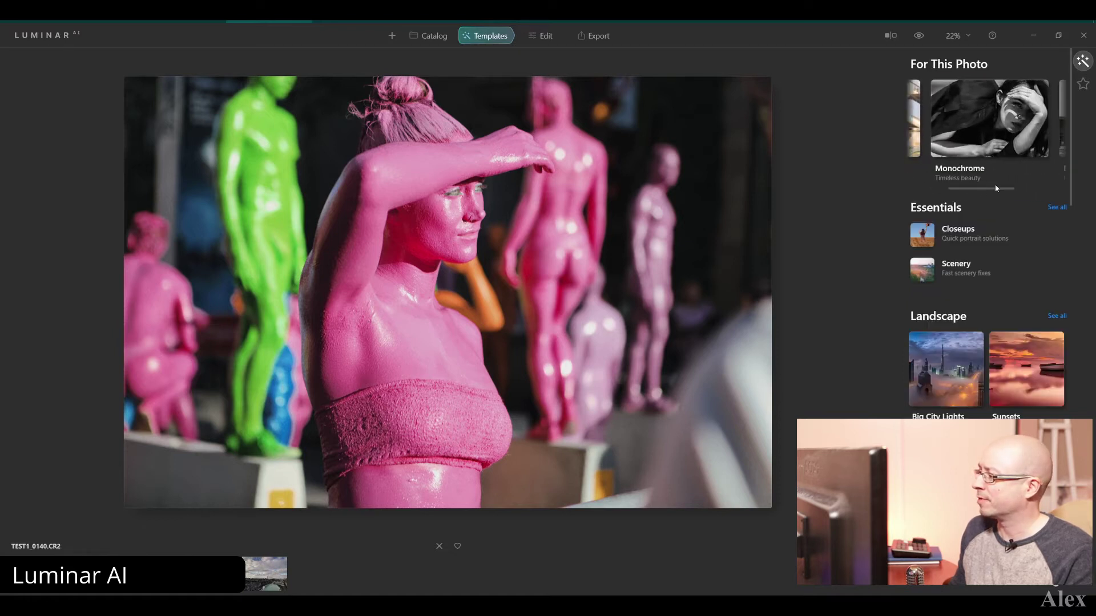
left_click_drag(996, 189, 1027, 187)
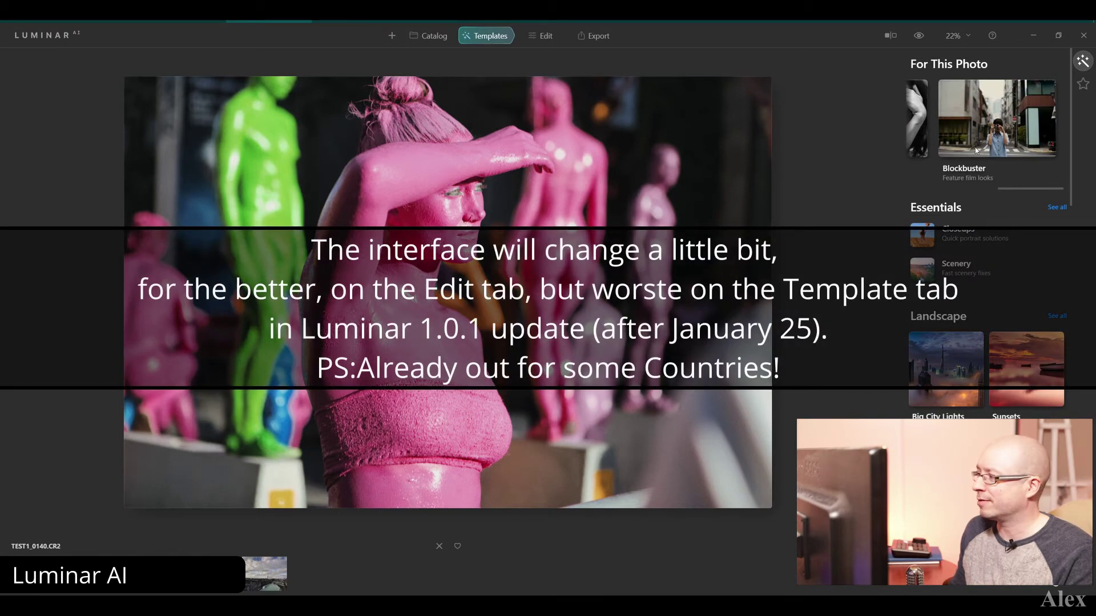
left_click_drag(1018, 187, 1045, 189)
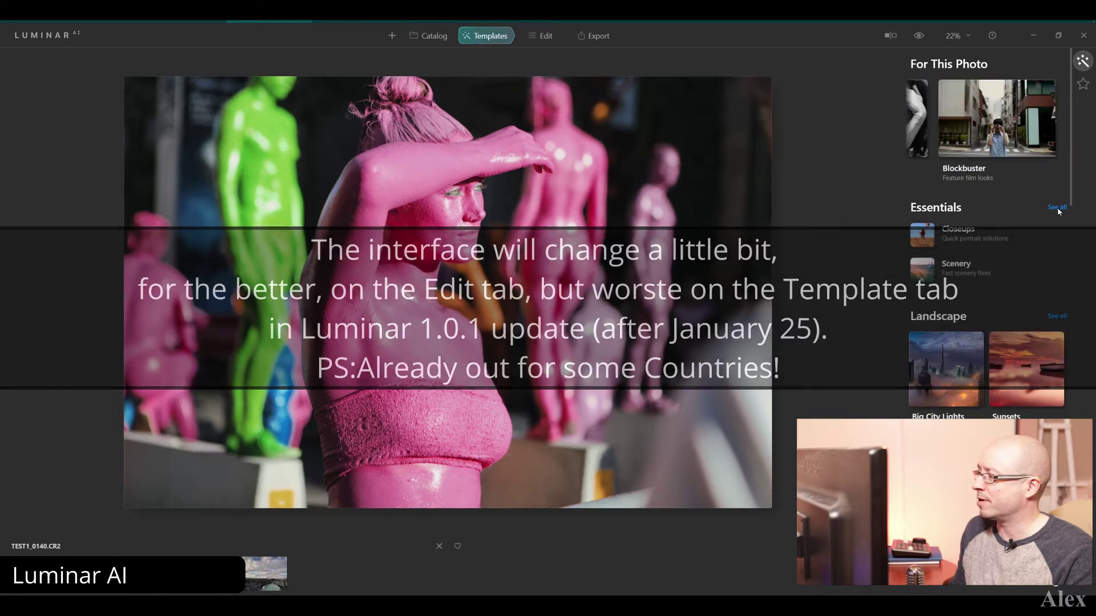
In Blockbuster, try Film Noir and Beyond the Wall, leaving Teal & Orange applied.
left_click(976, 125)
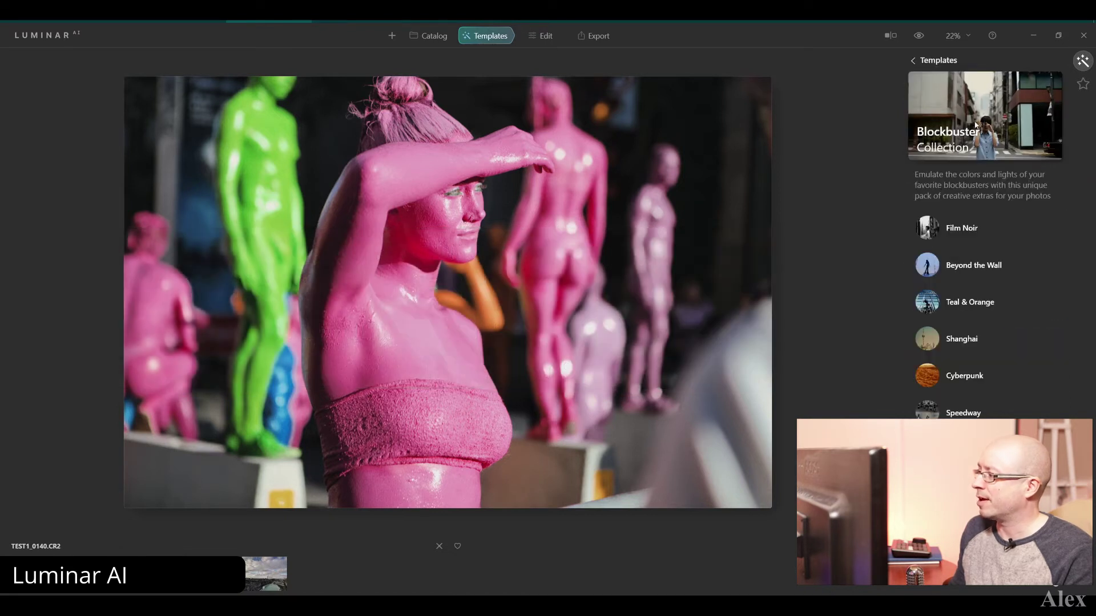
left_click(971, 230)
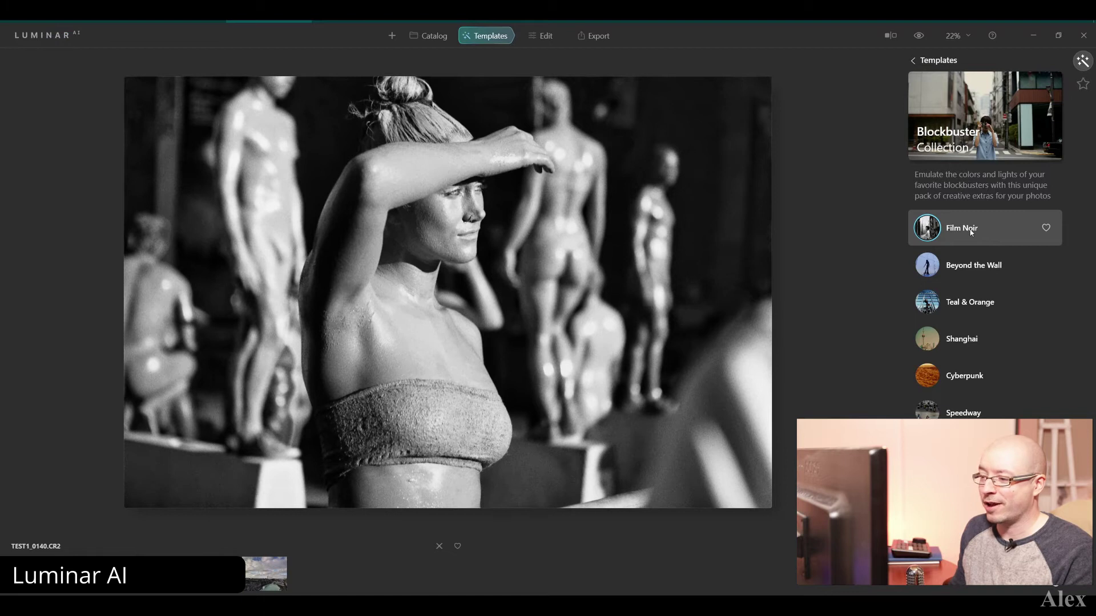
left_click(947, 274)
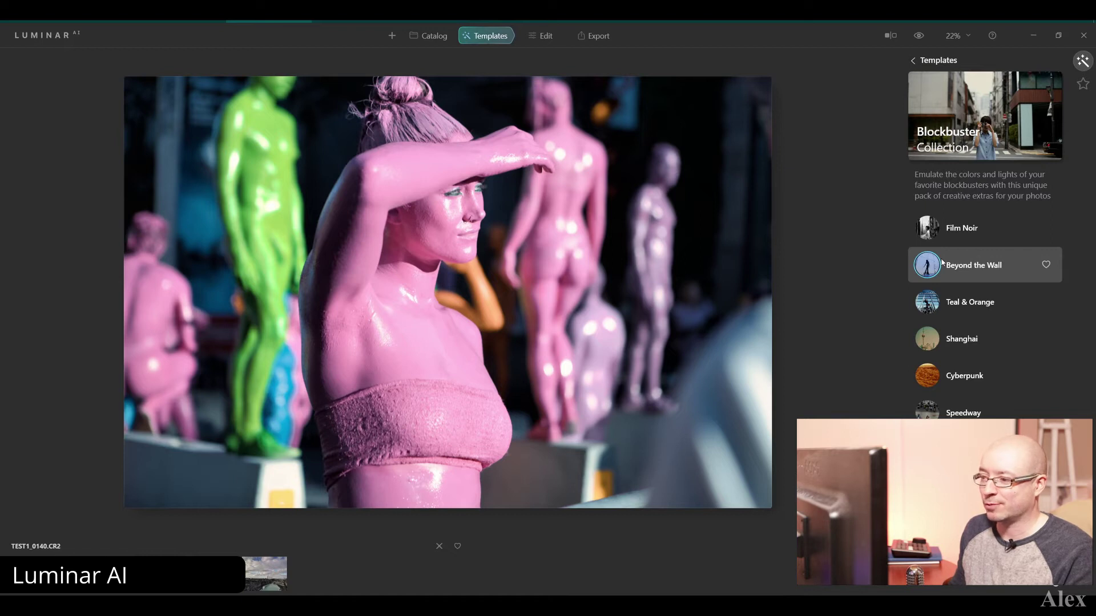
left_click(932, 308)
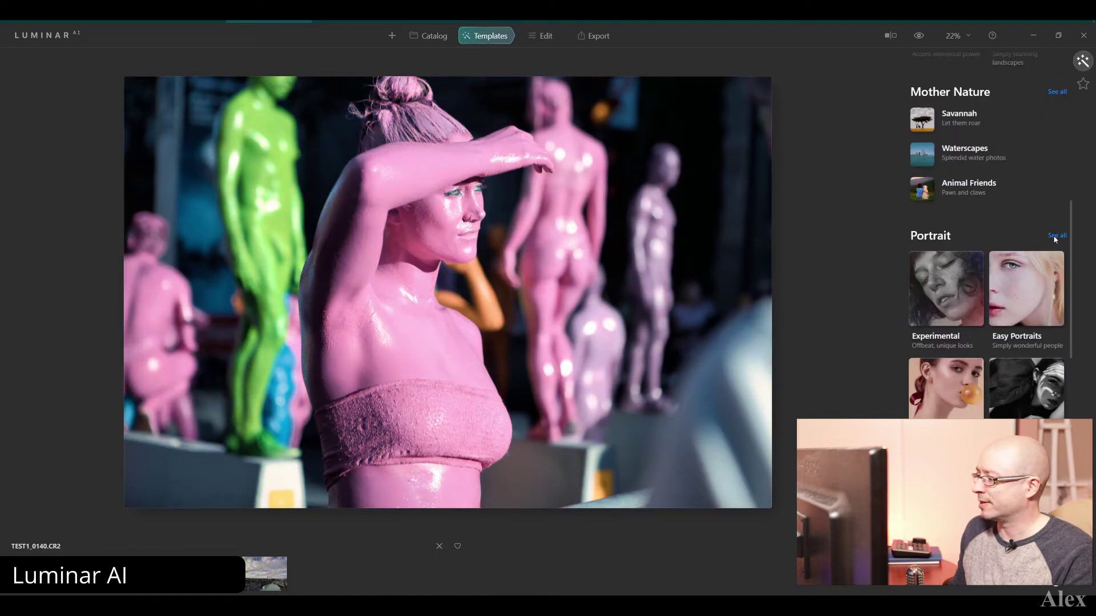
In Portrait's Experimental collection, try Celebrate, Cold Frame, Color Ramp and Glow, ending on the next template.
left_click(1056, 236)
left_click(931, 185)
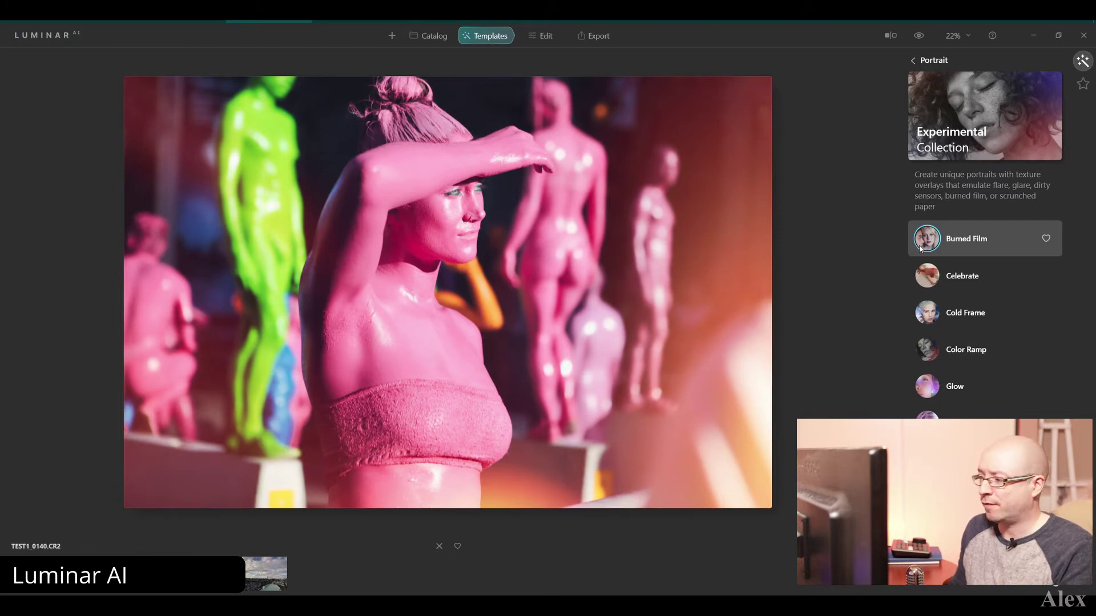
left_click(926, 277)
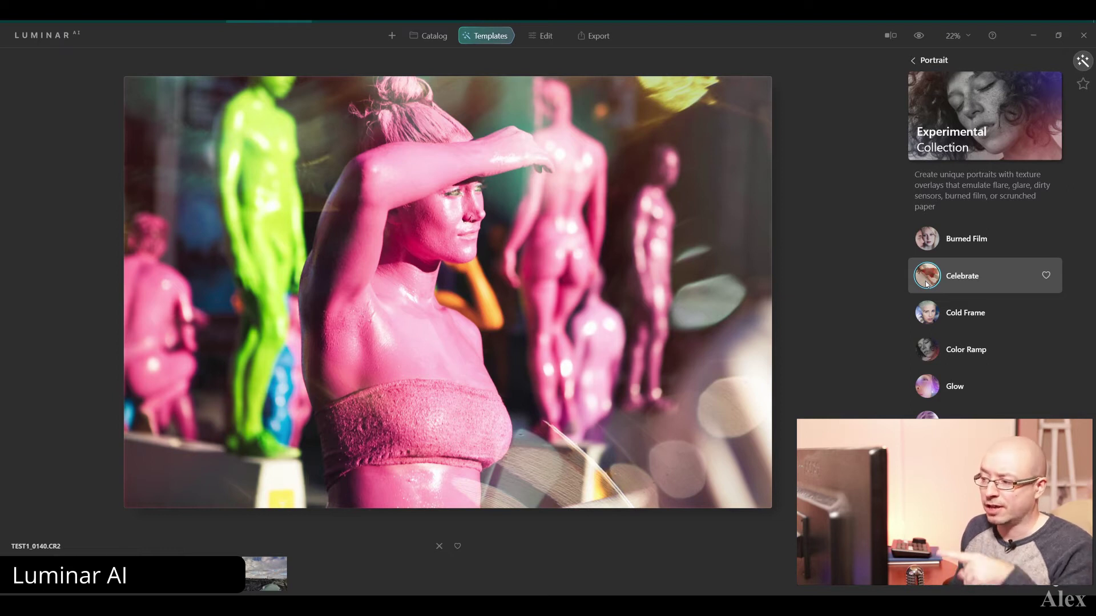
left_click(926, 315)
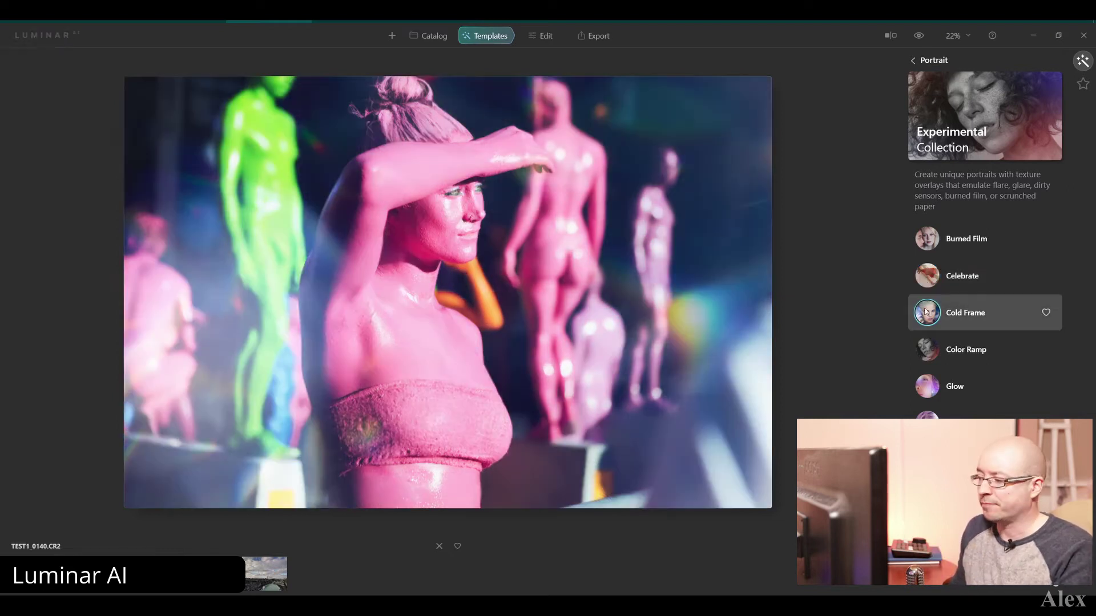
left_click(921, 353)
left_click(926, 385)
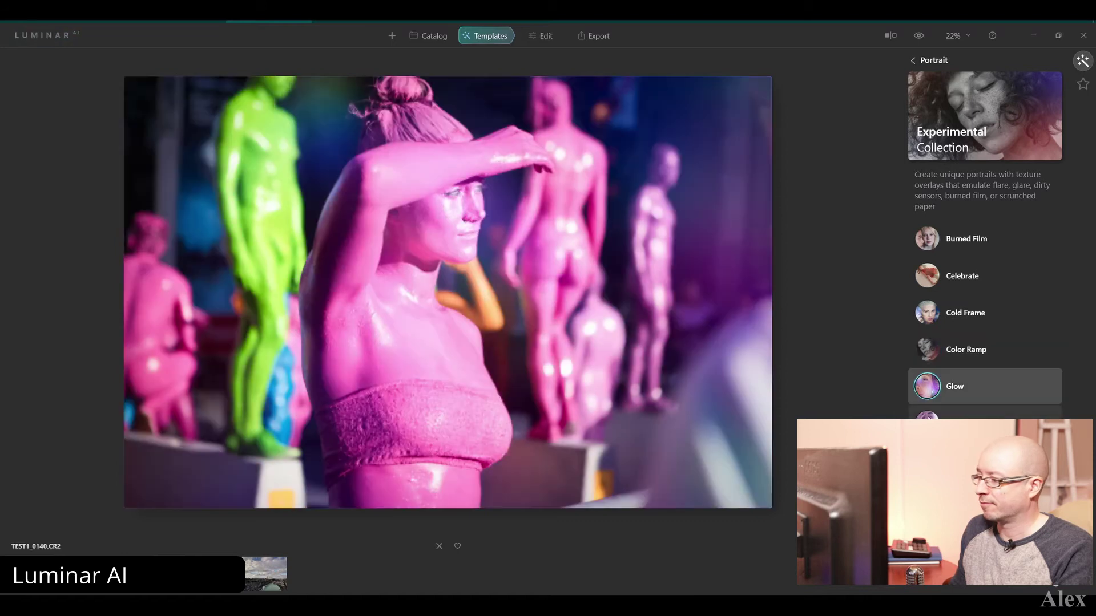
left_click(933, 318)
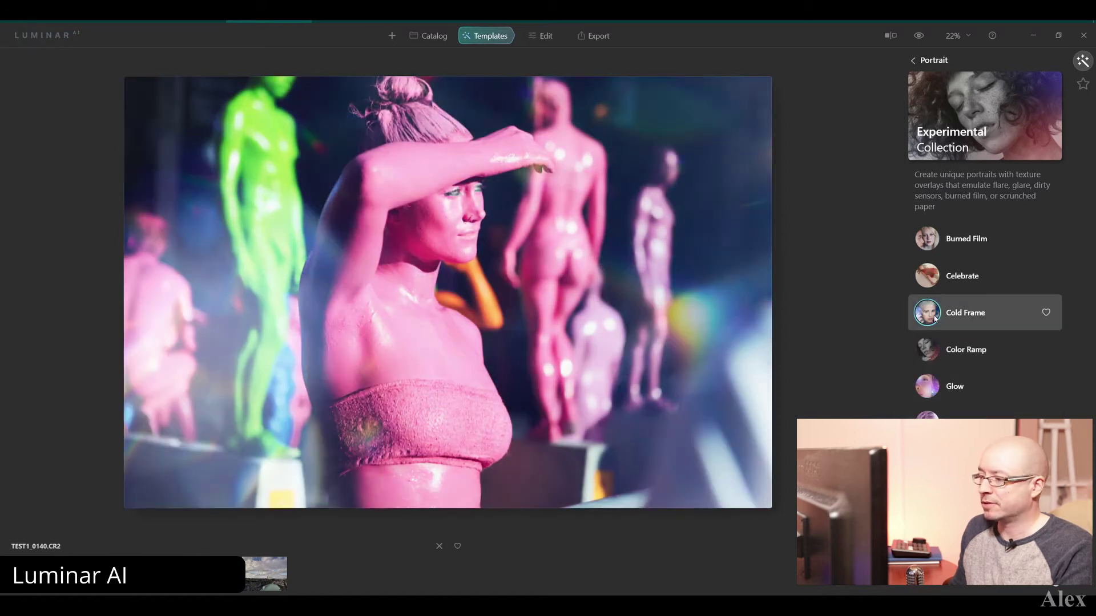
left_click(935, 318)
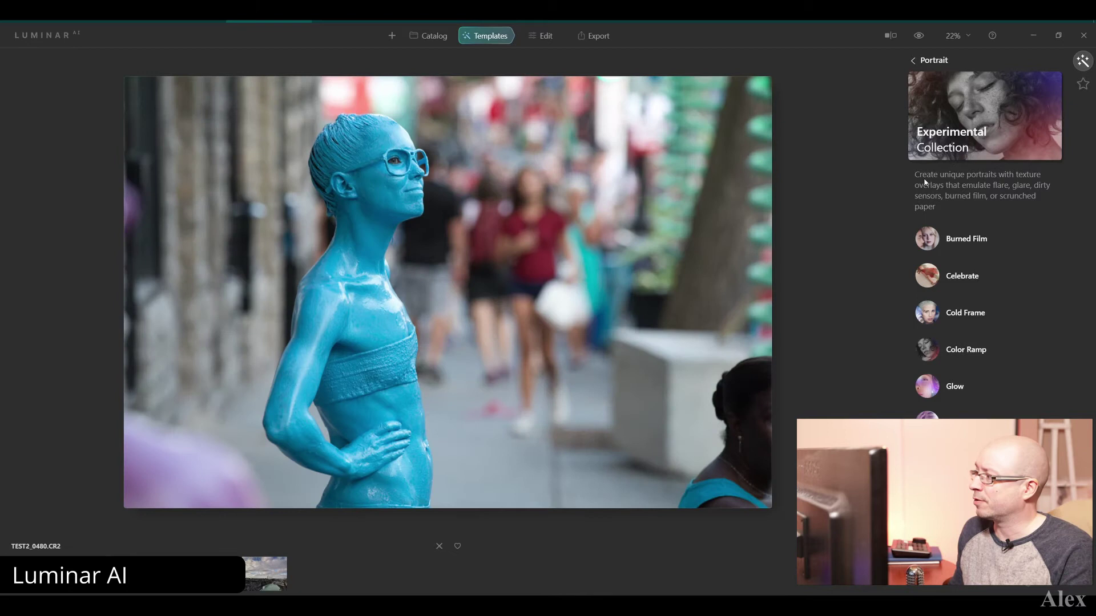
Try Burned Film, Celebrate and Color Ramp on the blue statue portrait, settling on Cold Frame.
left_click(973, 239)
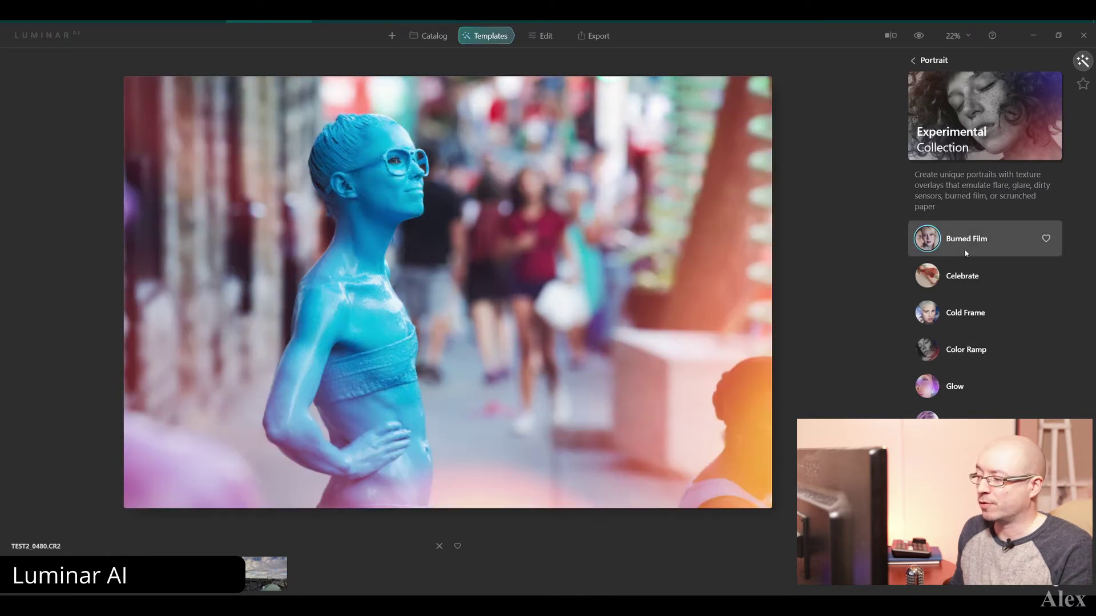
left_click(963, 282)
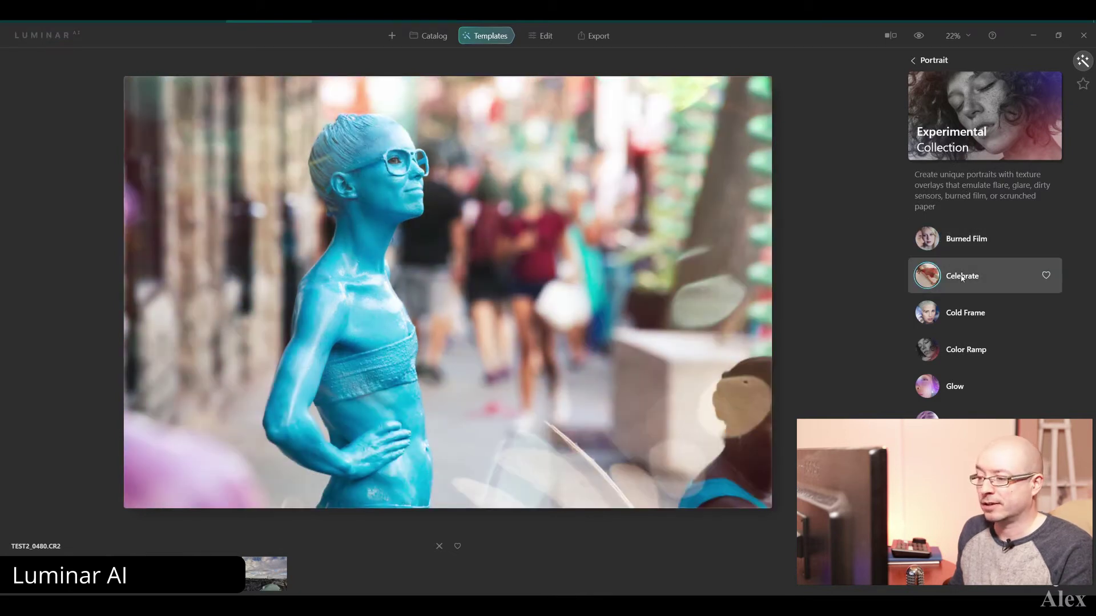
left_click(954, 321)
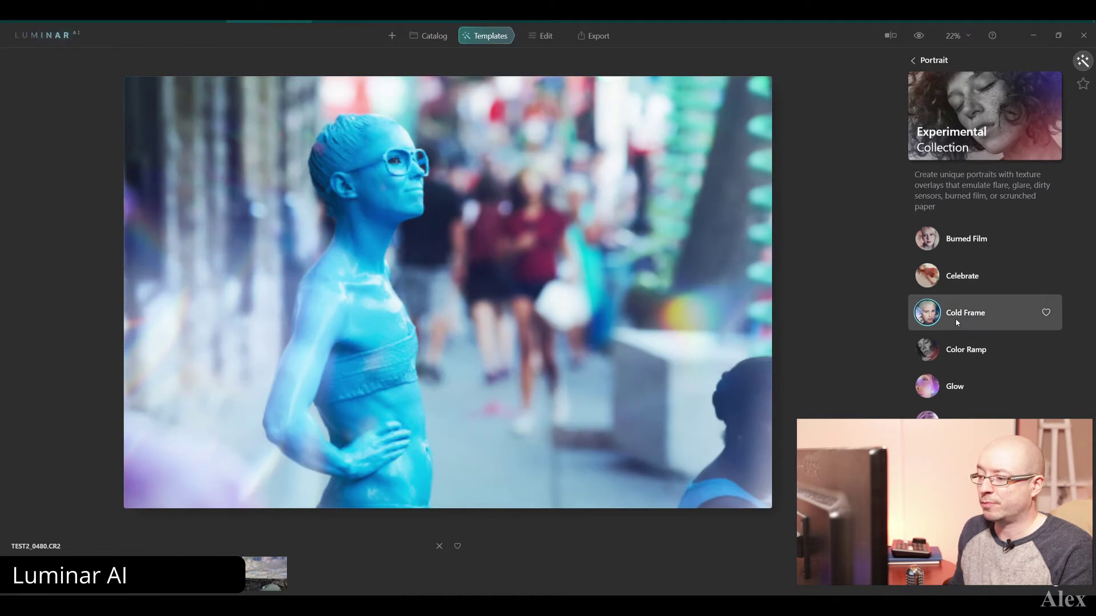
left_click(950, 348)
left_click(941, 313)
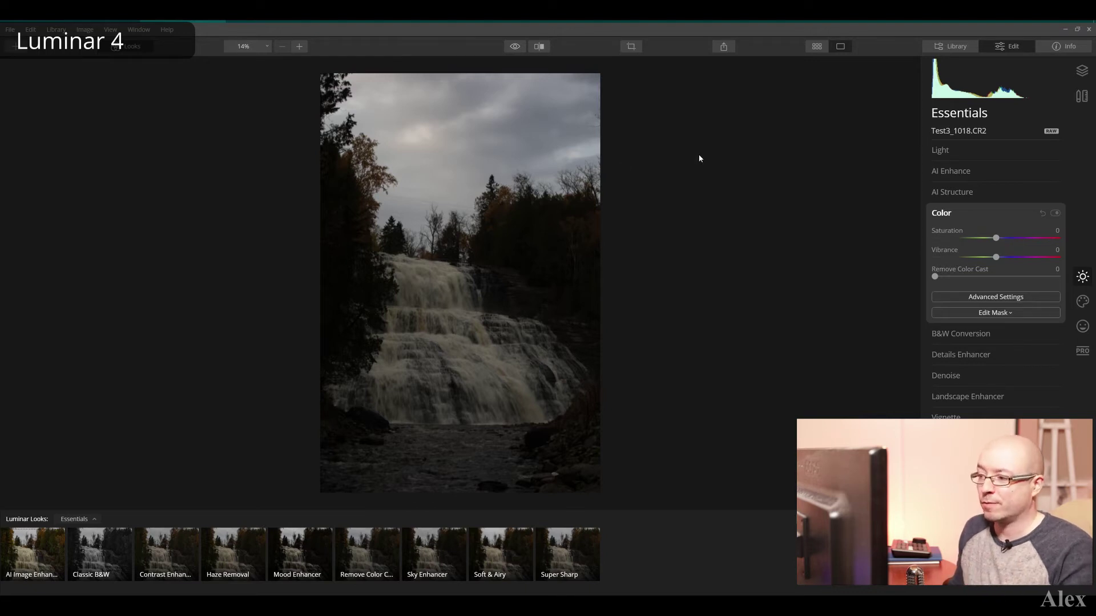
Apply AI Image Enhancer, raise Exposure to 1.54, and test Golden Hour in Landscape Enhancer.
left_click(32, 553)
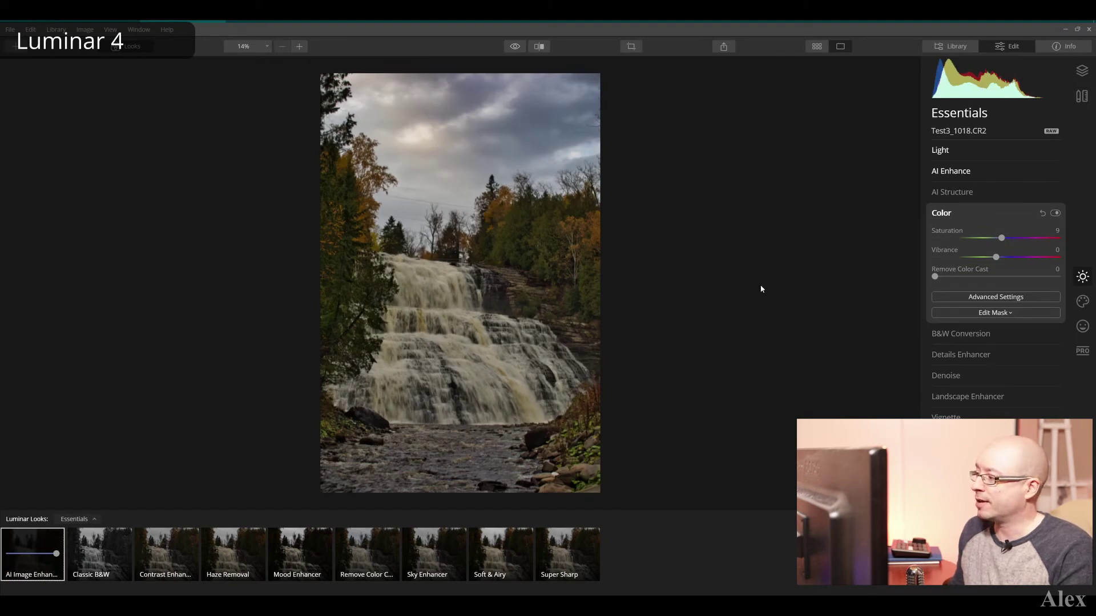
left_click(965, 151)
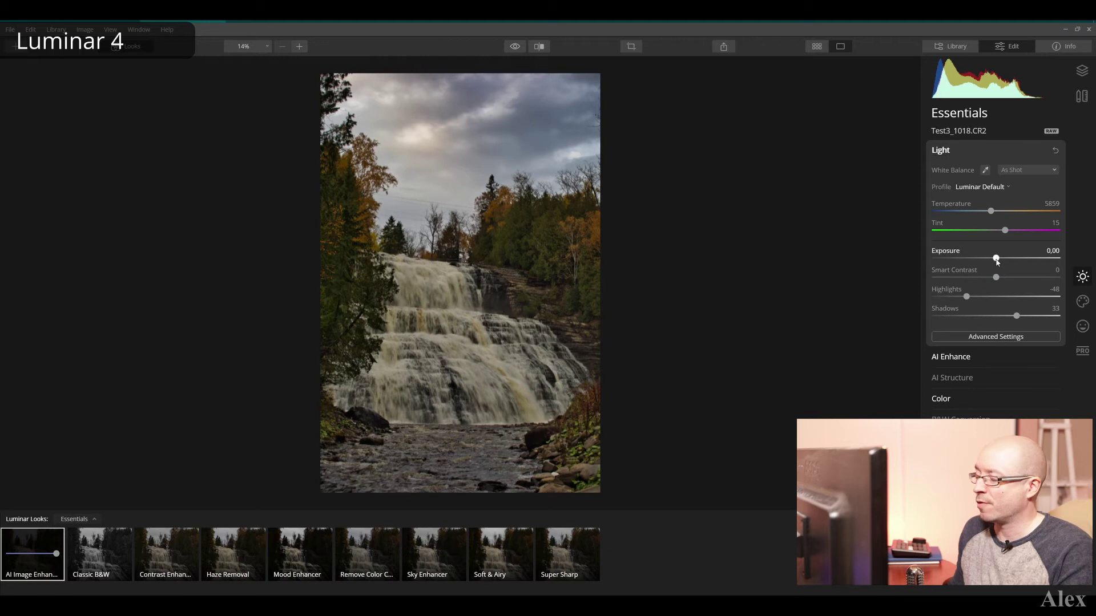
left_click_drag(996, 258, 1015, 258)
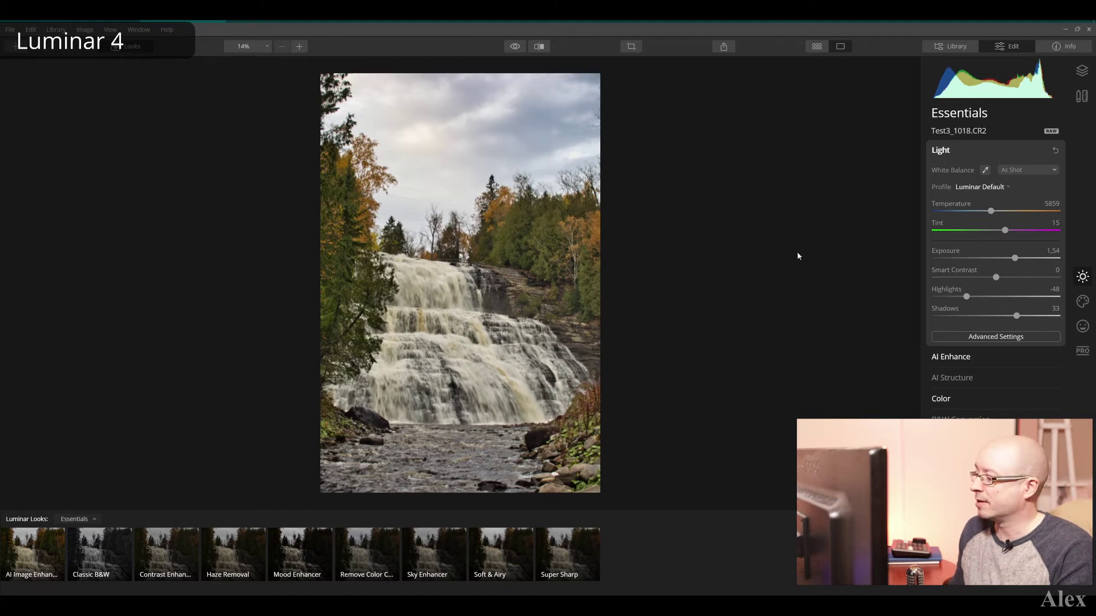
left_click(996, 483)
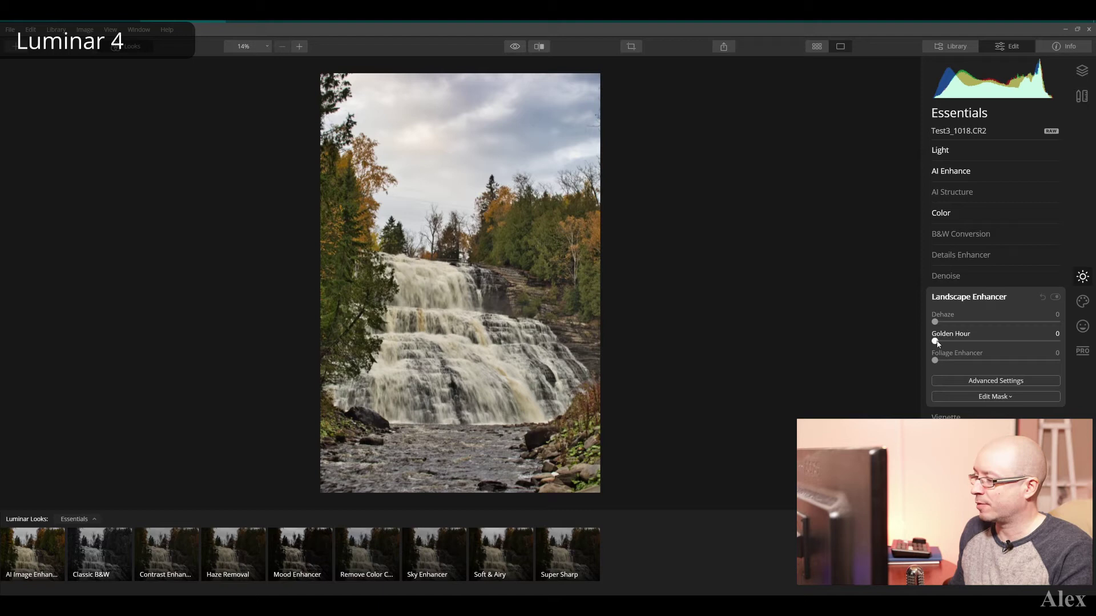
mouse_move(937, 343)
left_mouse_down()
mouse_move(1053, 340)
mouse_move(923, 347)
left_mouse_up()
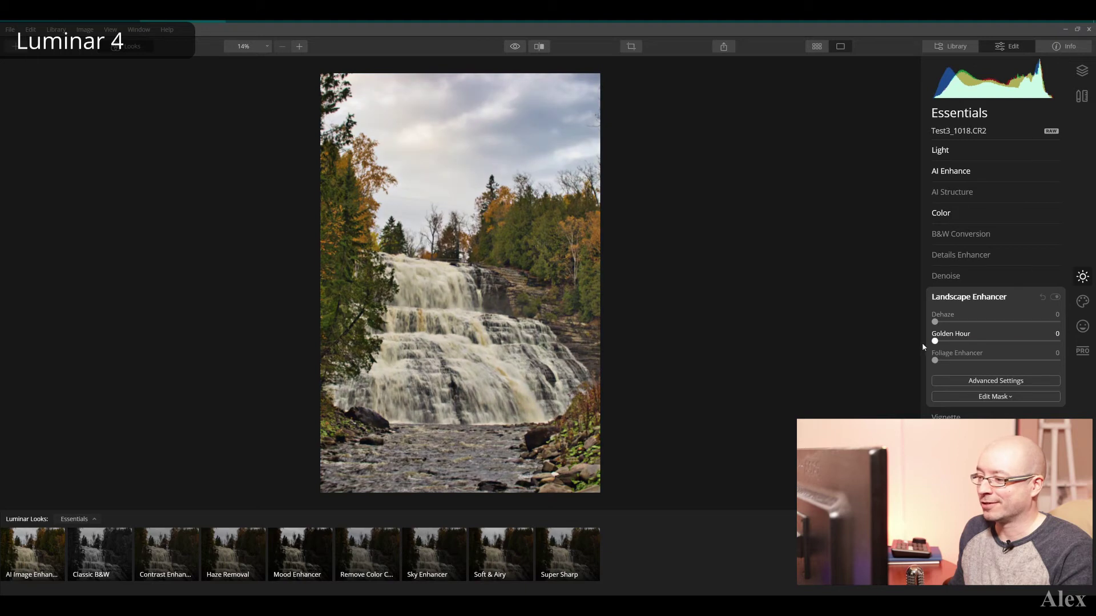
In AI Sky Replacement, try the Blue Sky 1 and Dramatic Sunset 1 skies.
left_click(1082, 301)
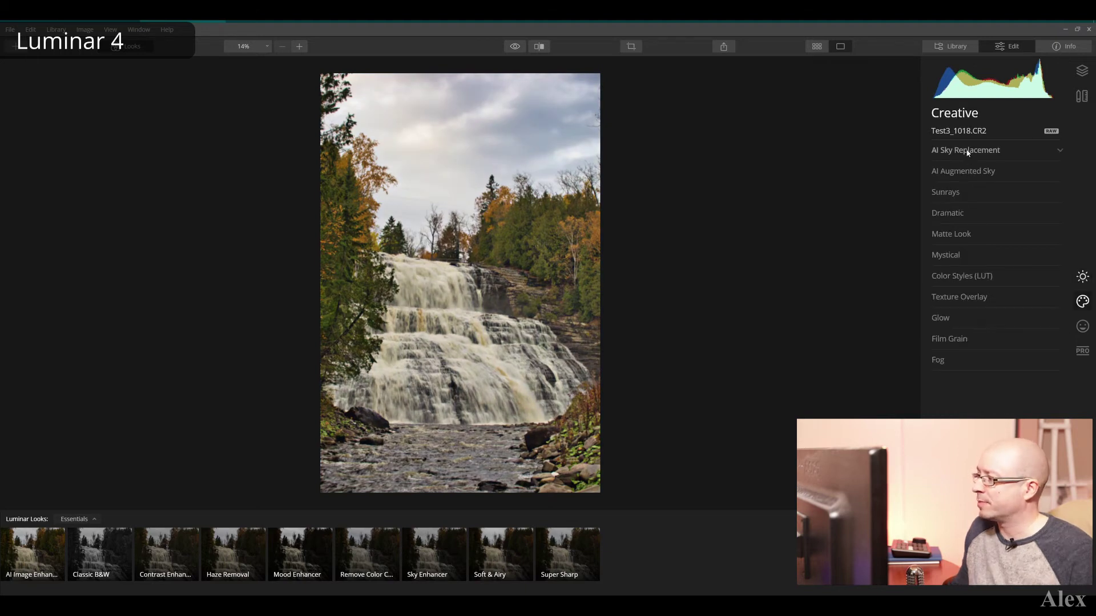
left_click(968, 150)
left_click(1005, 174)
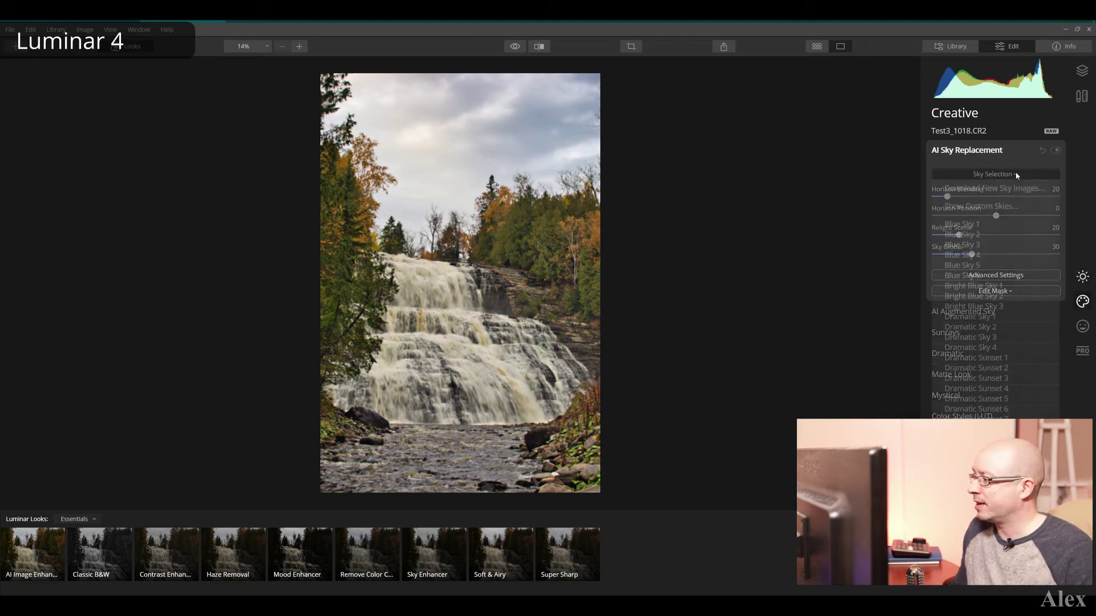
left_click(984, 224)
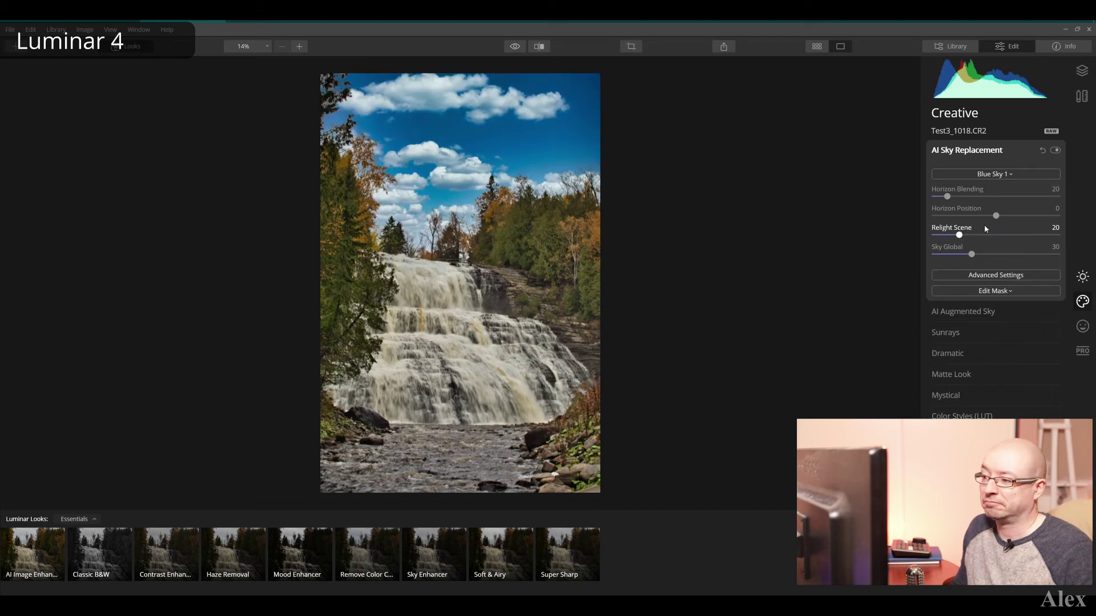
left_click(1008, 175)
left_click(993, 265)
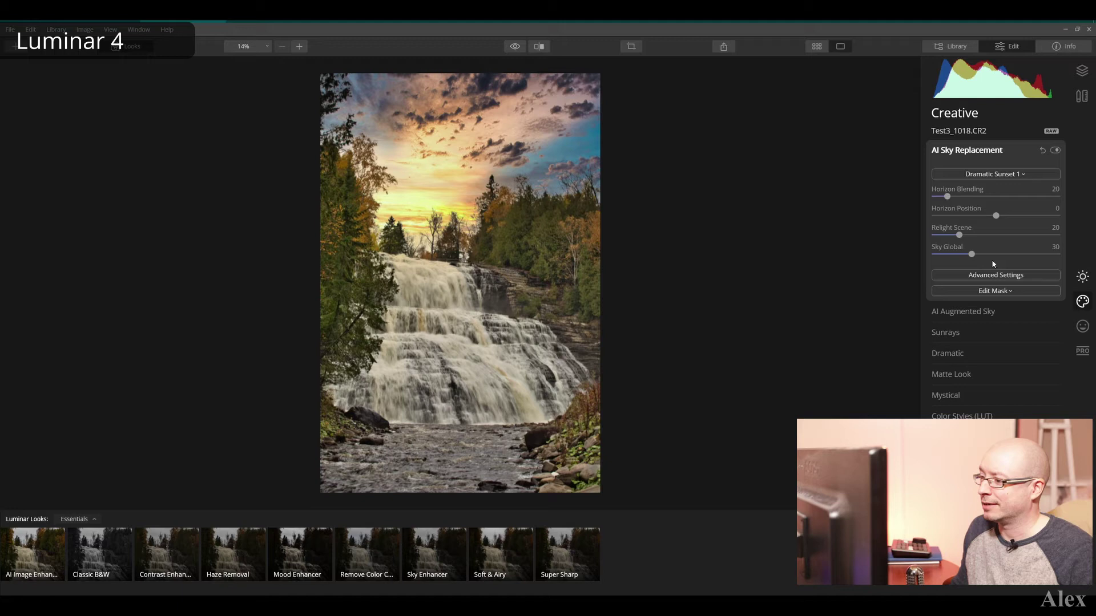
Try the Galaxy 1 and Starry Night 1 skies before settling on Sunset 1.
left_click(1020, 177)
scroll(1019, 285, "down", 3)
left_click(1024, 344)
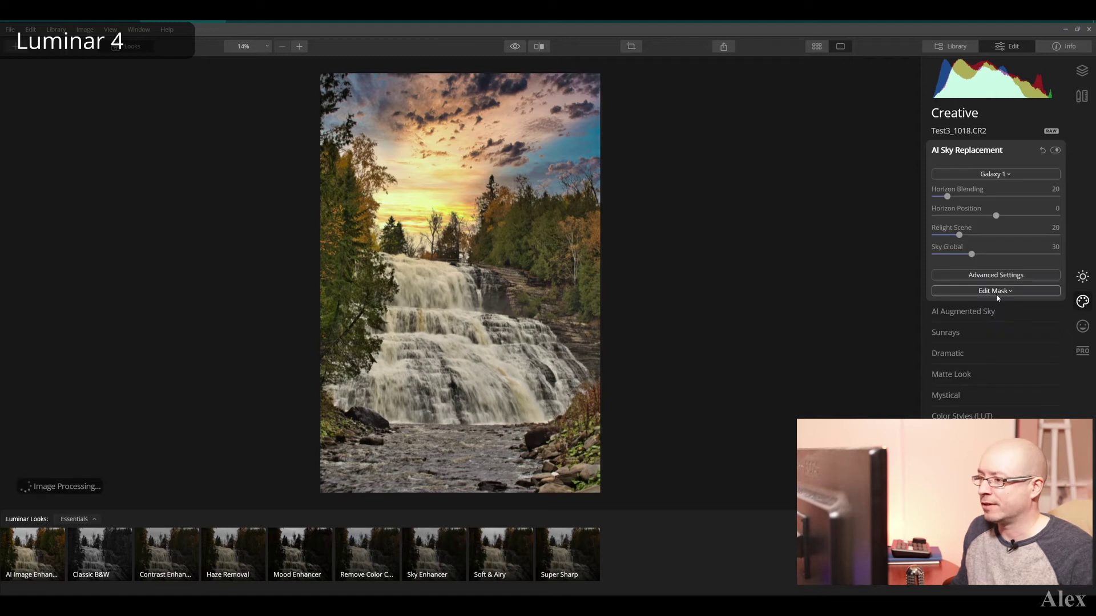
left_click(1009, 175)
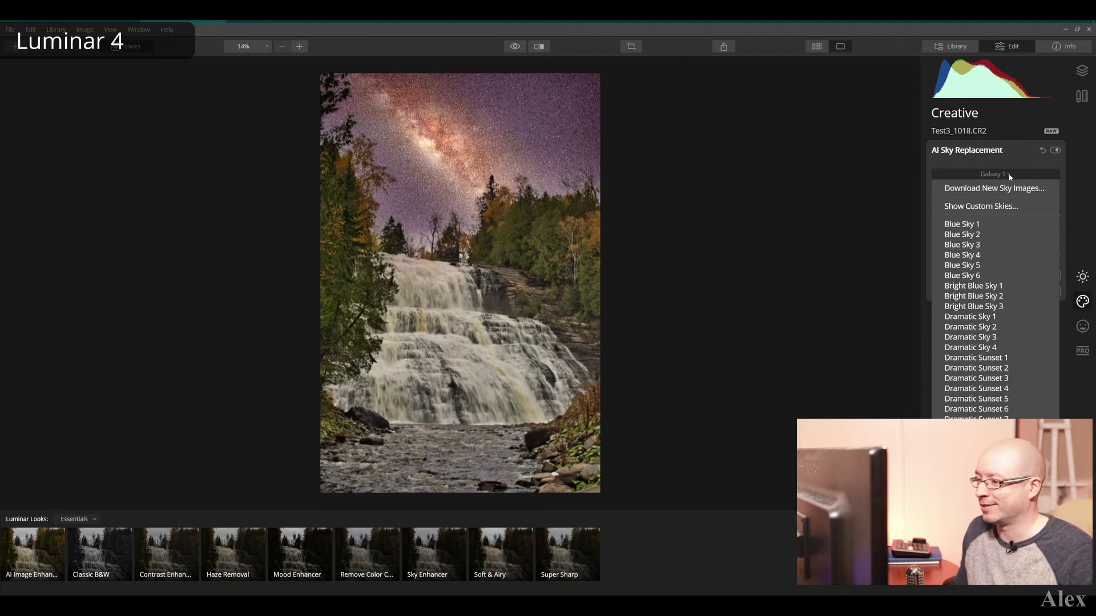
scroll(998, 257, "down", 5)
left_click(986, 298)
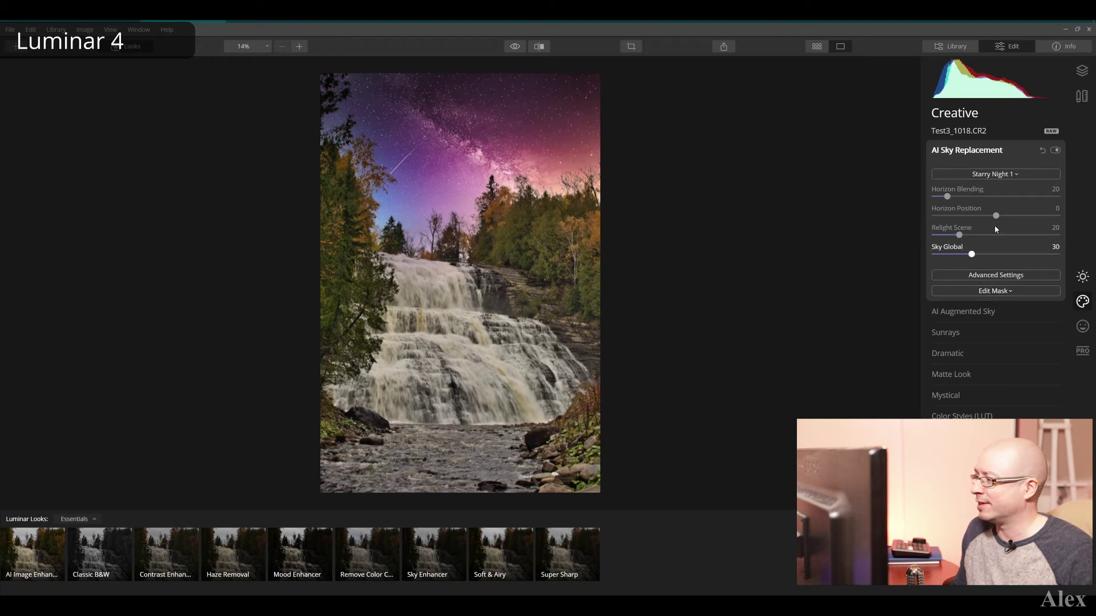
scroll(1004, 176, "down", 1)
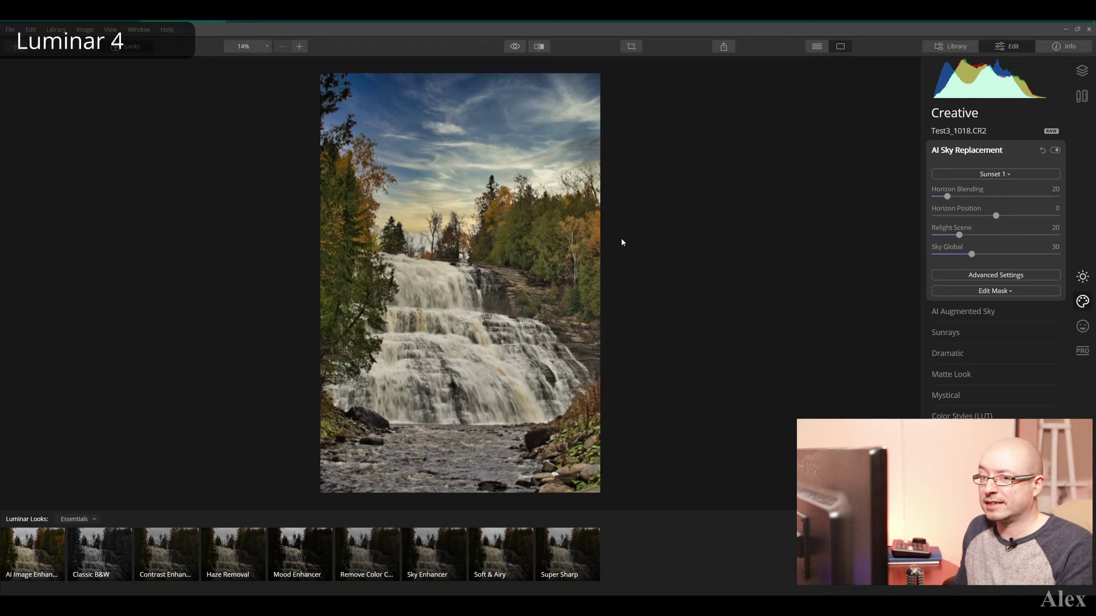
Check the sky blending at 100% along the upper-right treeline, then fit the photo to screen.
left_click(582, 183)
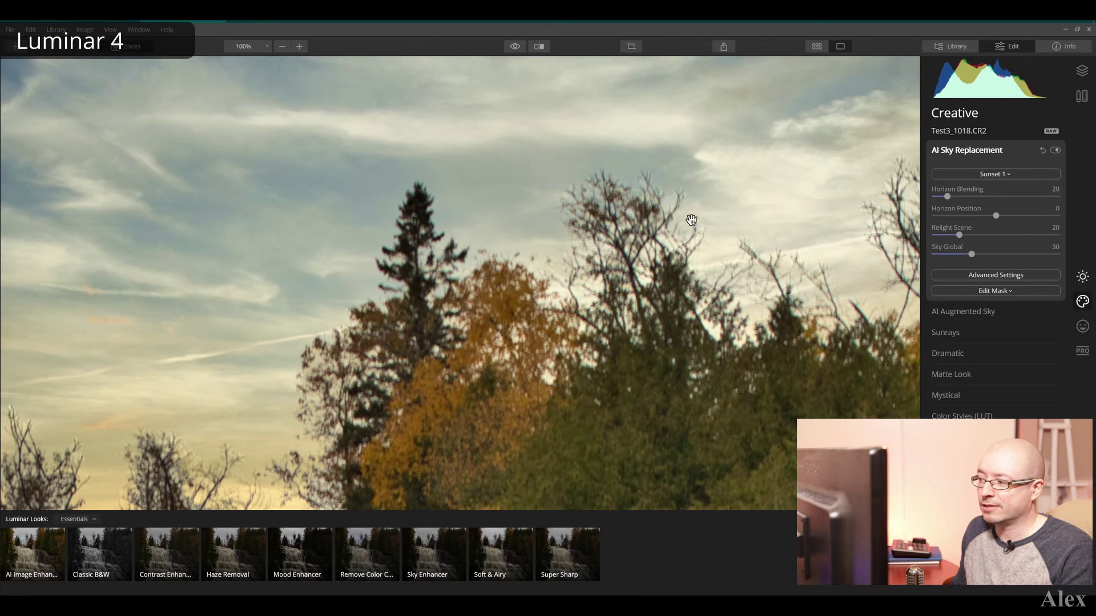
left_click_drag(749, 238, 502, 219)
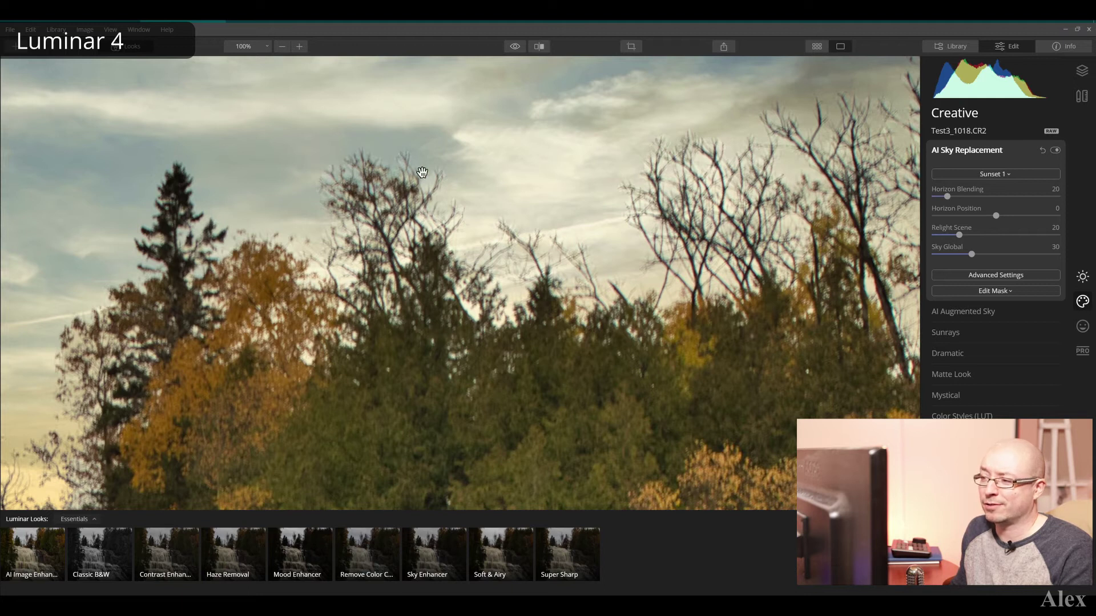
key("ctrl+0")
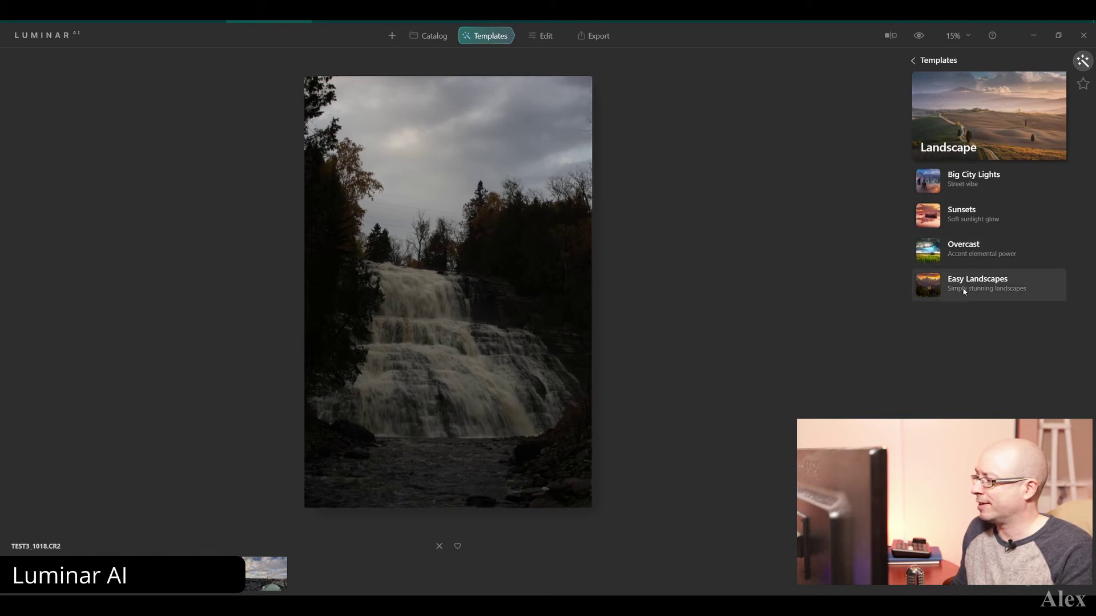
In Easy Landscapes, try Sunset, Clean Light, Noirscape and Forest Stream, settling on Long Exposure.
left_click(959, 286)
left_click(962, 235)
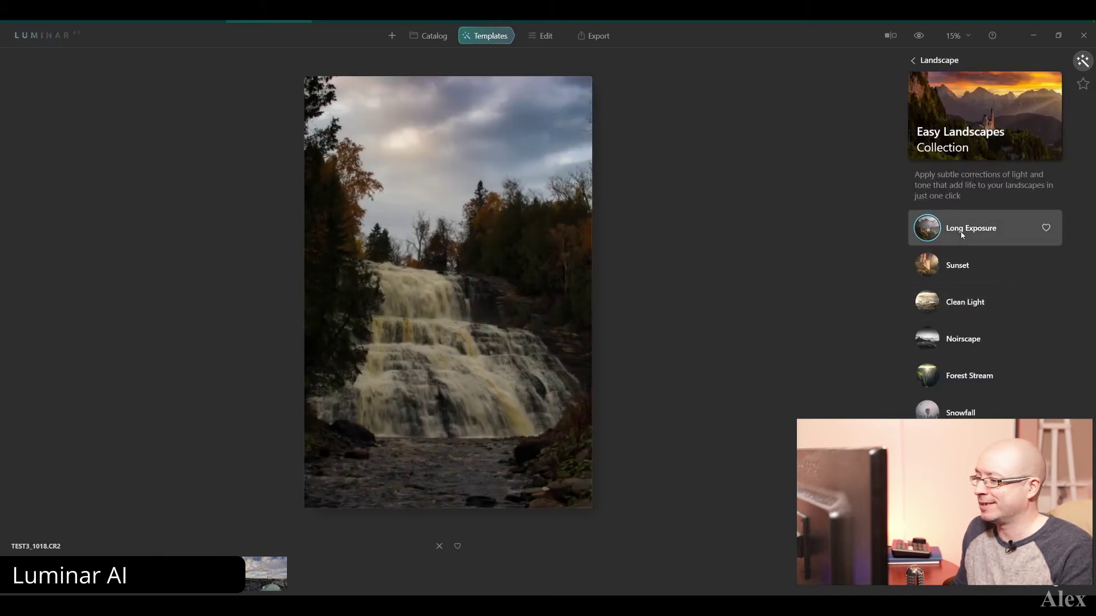
left_click(959, 267)
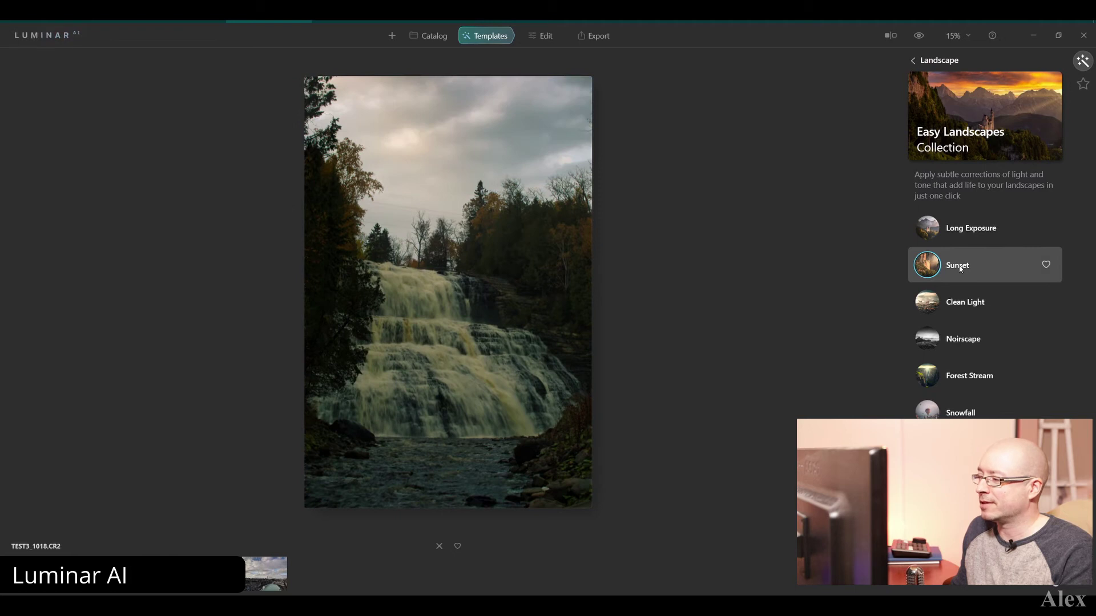
left_click(959, 305)
left_click(956, 347)
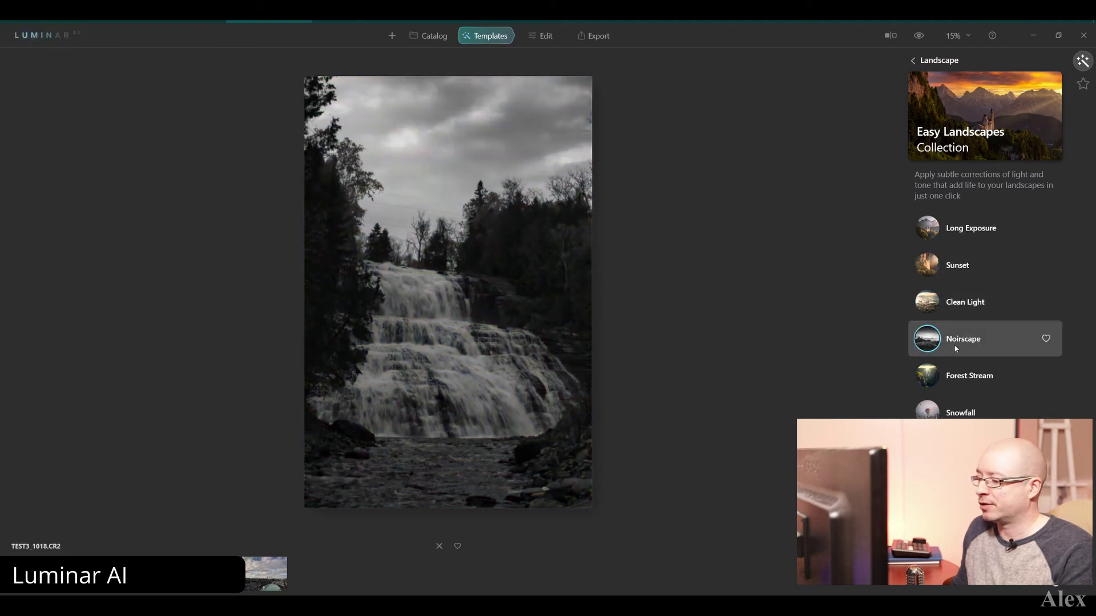
left_click(959, 384)
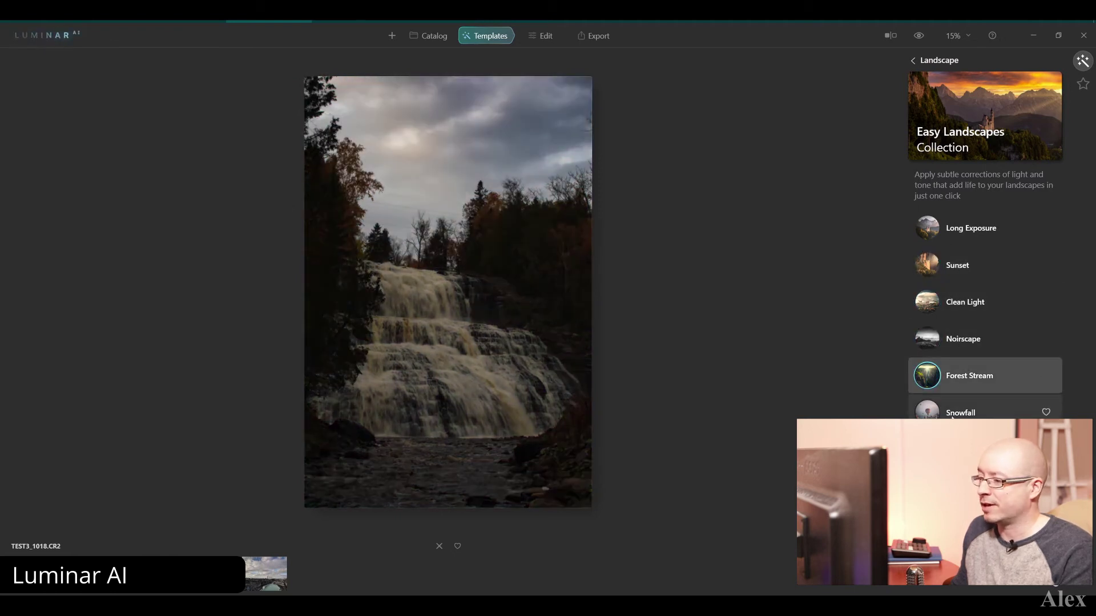
left_click(964, 231)
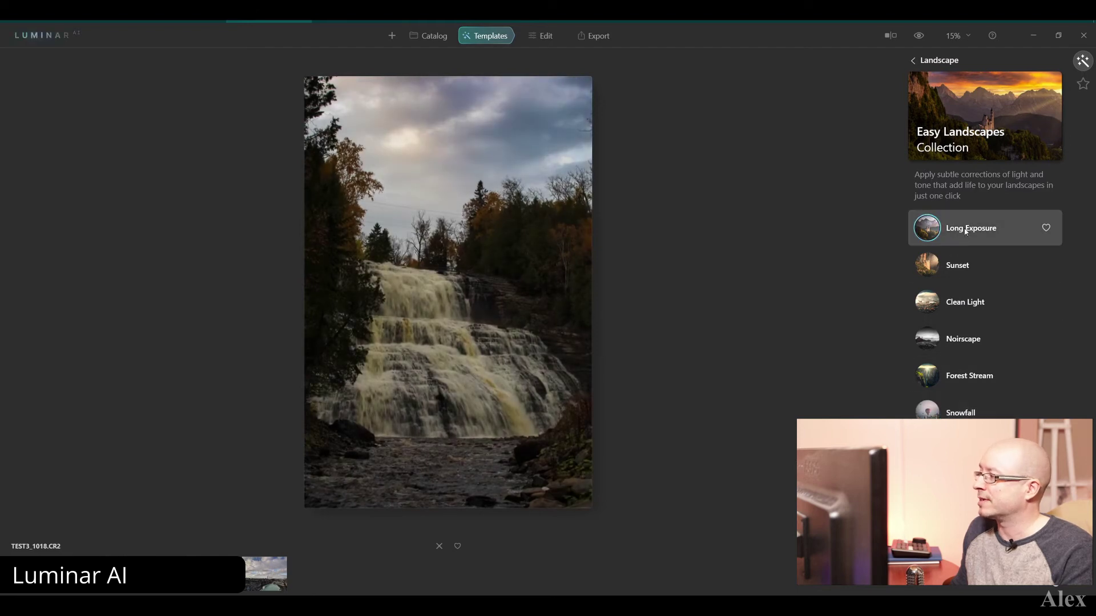
left_click(912, 60)
In Edit, raise the waterfall's AI Accent from 66 to 100, then show the Creative tools.
left_click(545, 36)
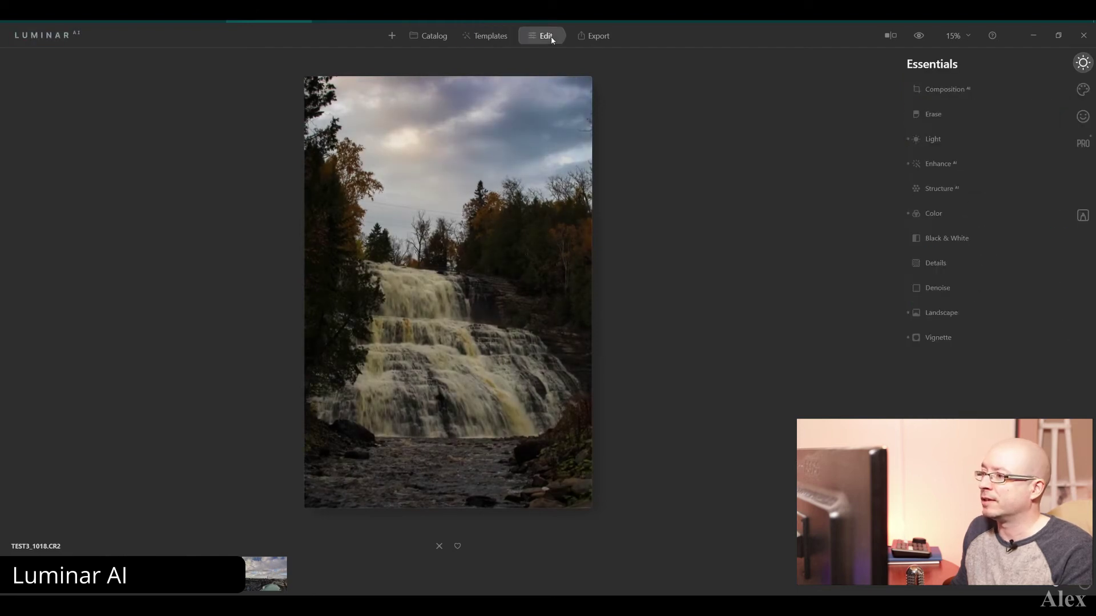
left_click(938, 163)
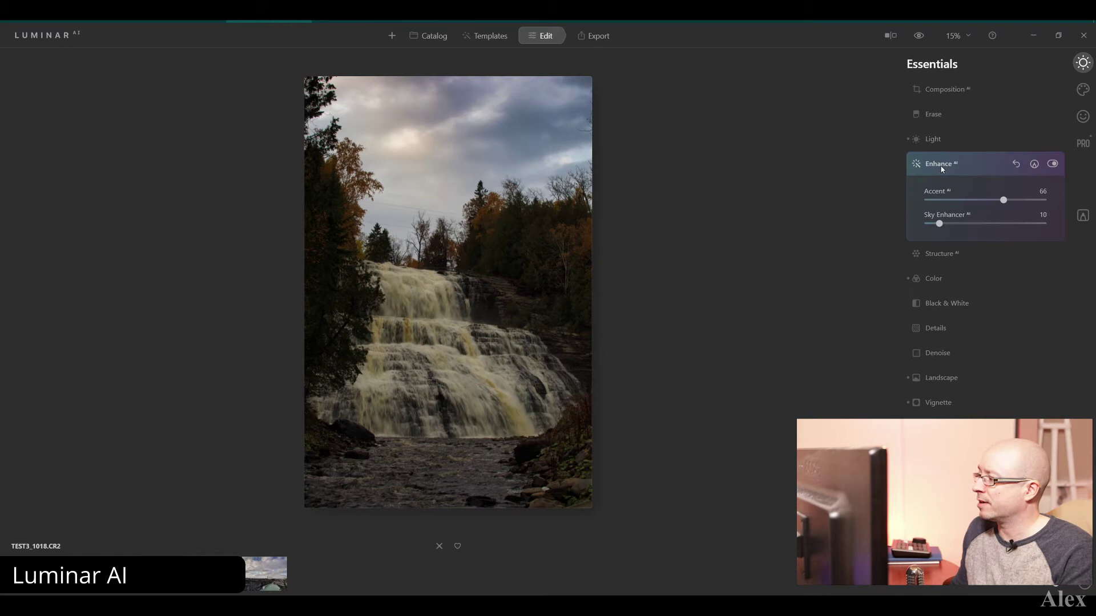
left_click_drag(1003, 199, 1044, 200)
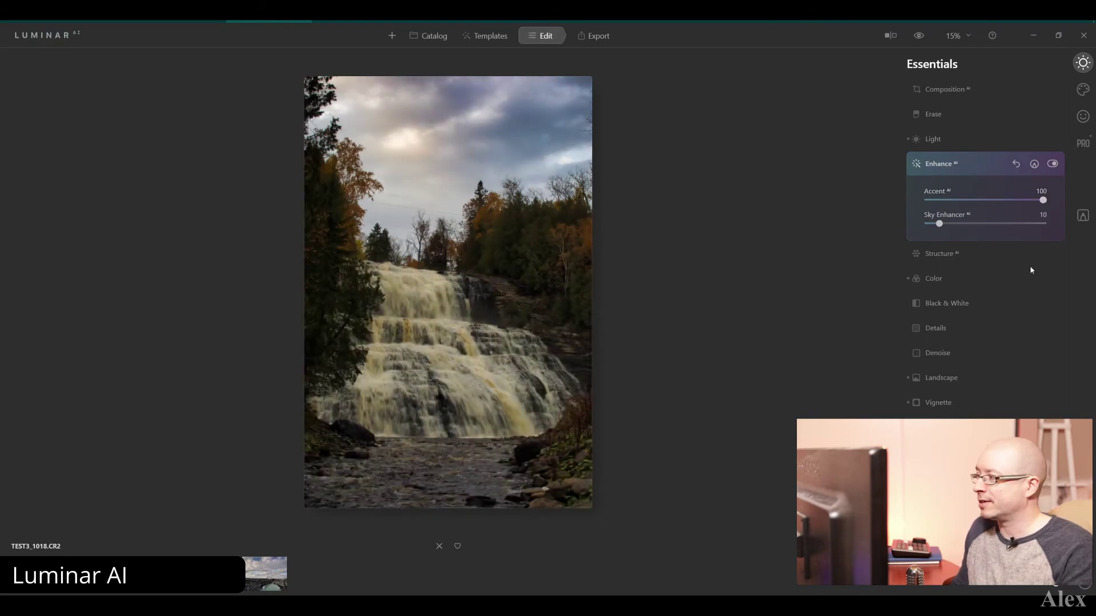
left_click(1083, 89)
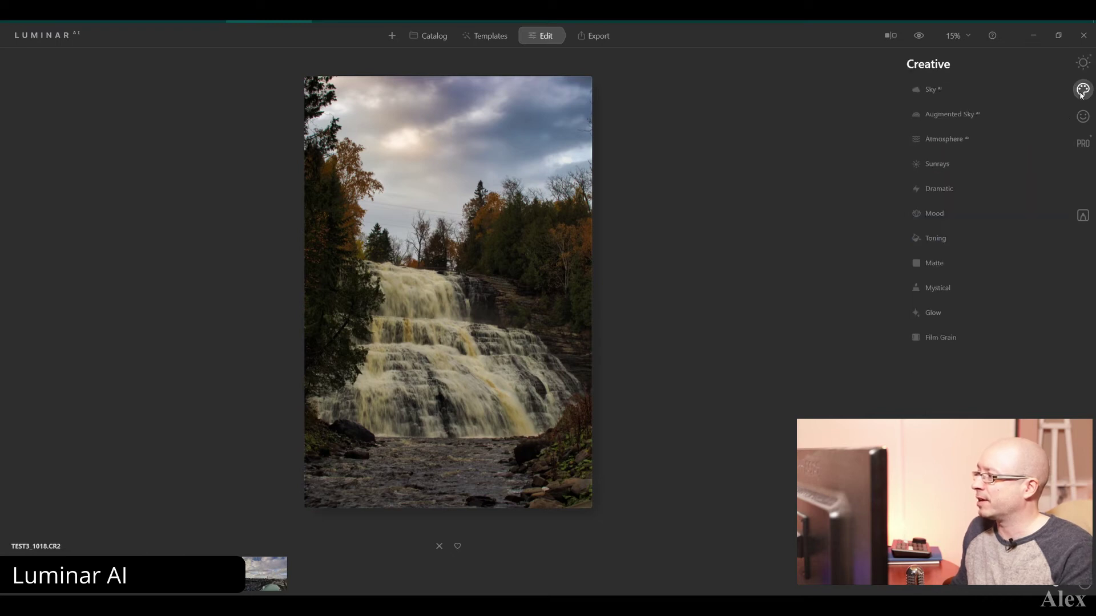
Try Blue Sky 1, Starry Night 1 and Sunset 1 skies, then add a Rainbow 1 sky object.
left_click(934, 90)
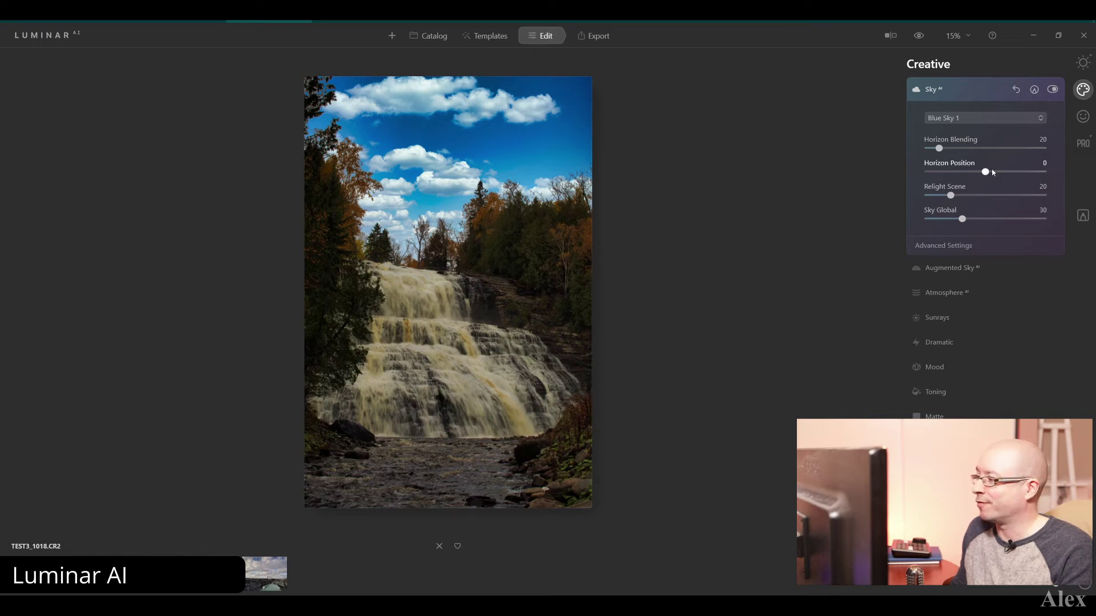
left_click(978, 117)
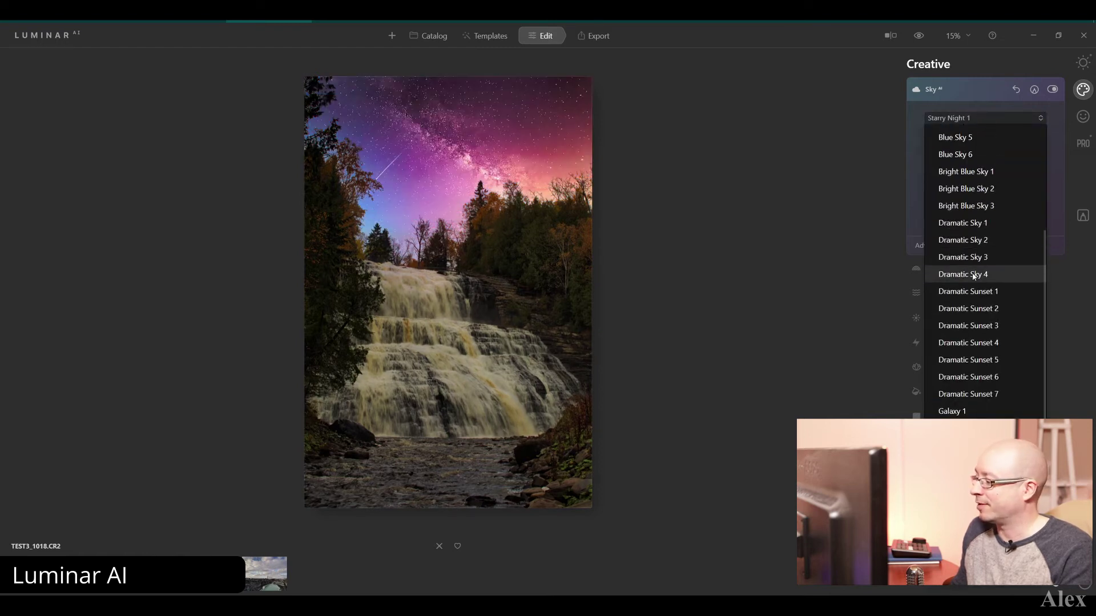
left_click(978, 362)
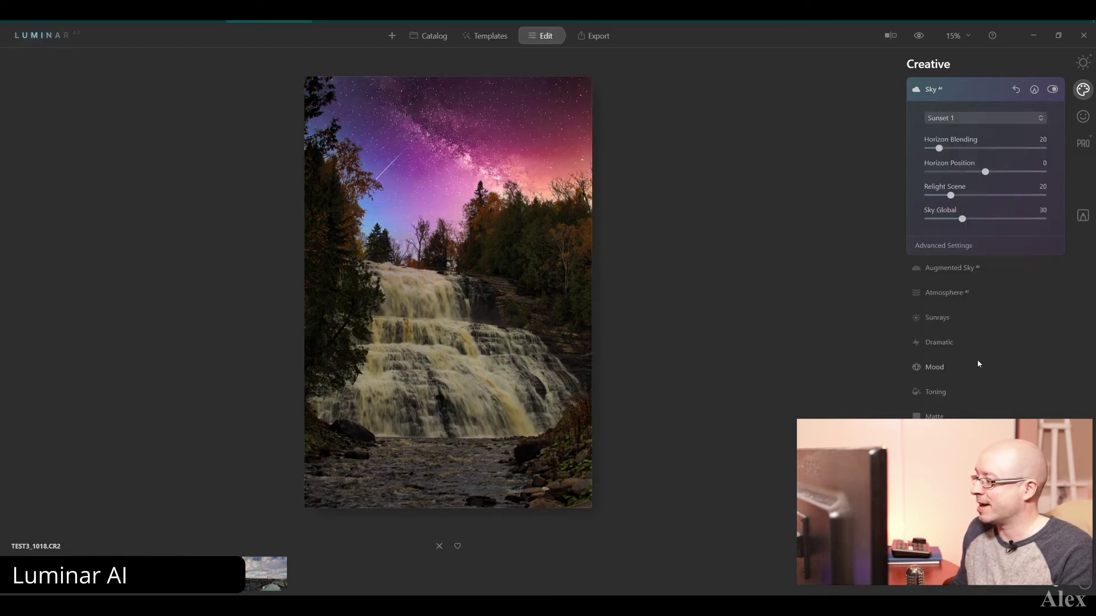
left_click(963, 267)
left_click(995, 142)
left_click(970, 116)
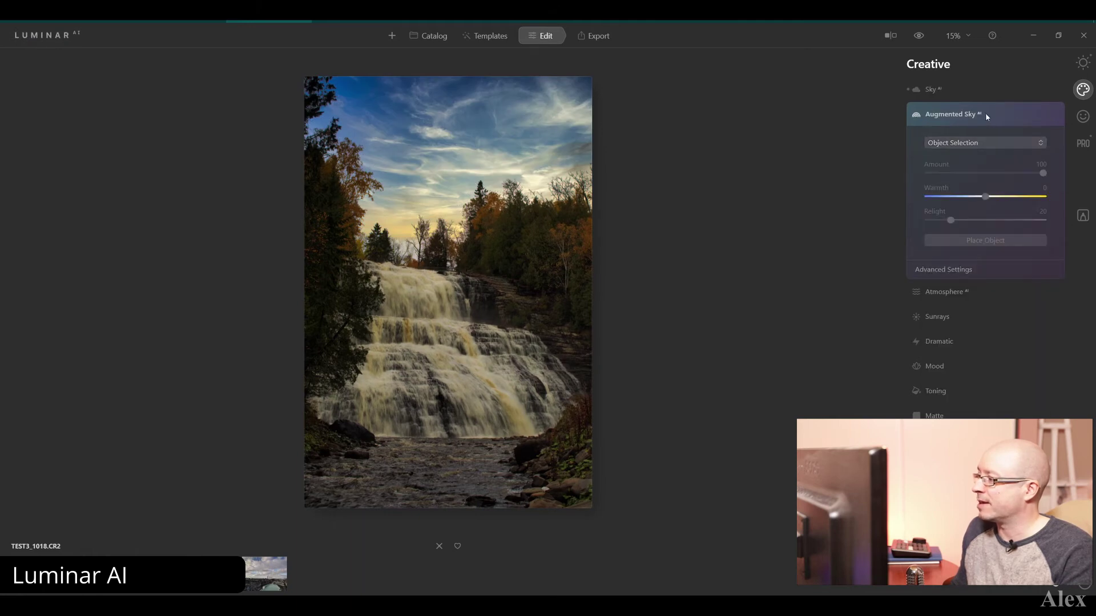
left_click(986, 143)
left_click(971, 228)
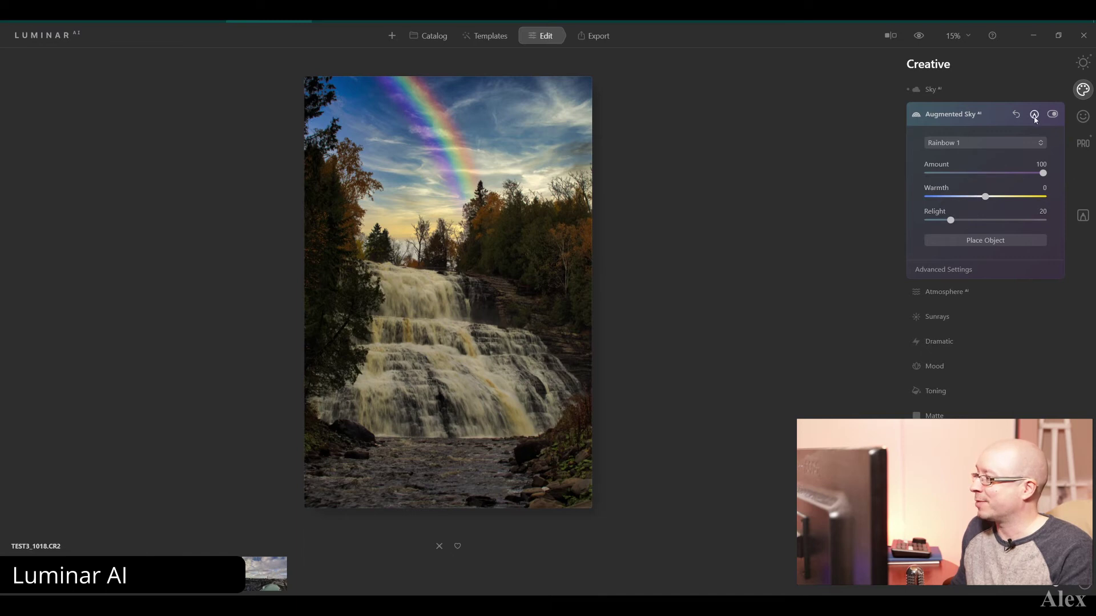
Swap the rainbow for Fireworks 1, add sunrays, and move on to the Portrait tools.
left_click(979, 142)
scroll(977, 248, "up", 5)
scroll(971, 285, "up", 3)
left_click(964, 317)
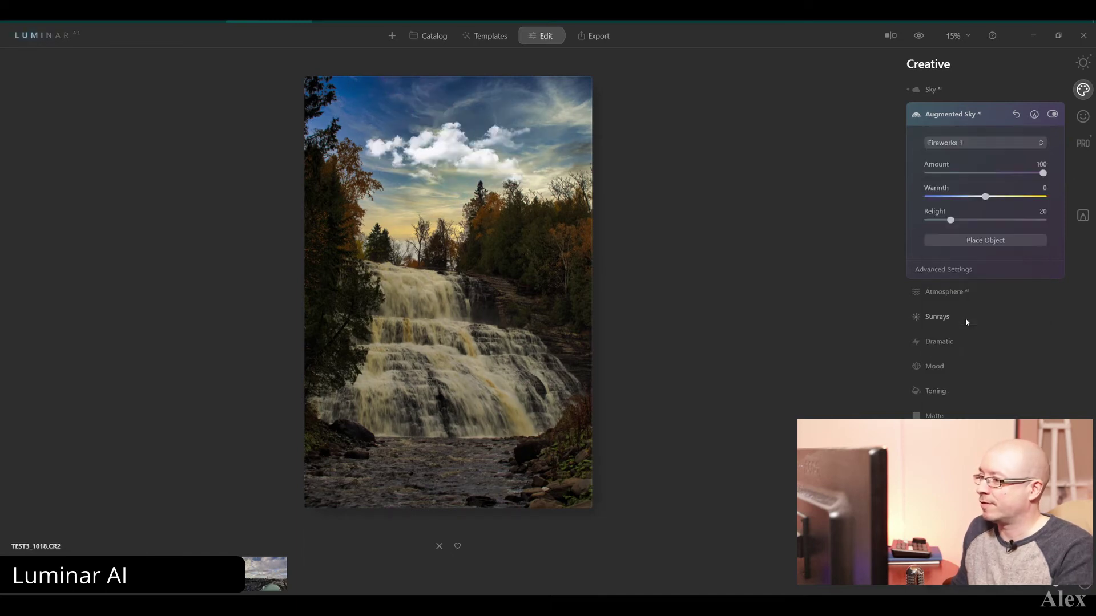
left_click(937, 317)
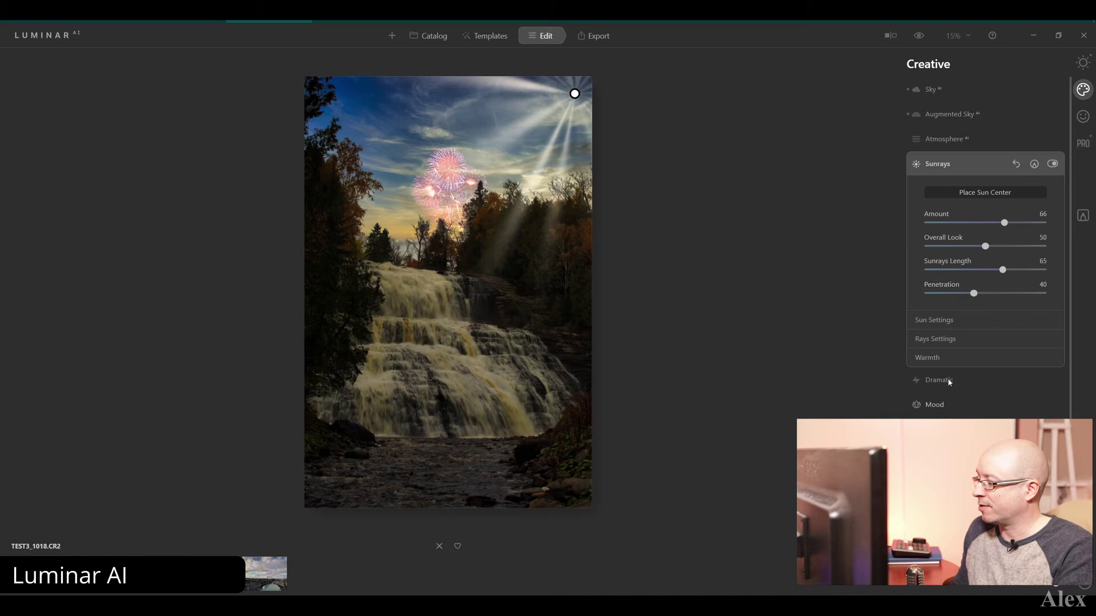
left_click(1085, 119)
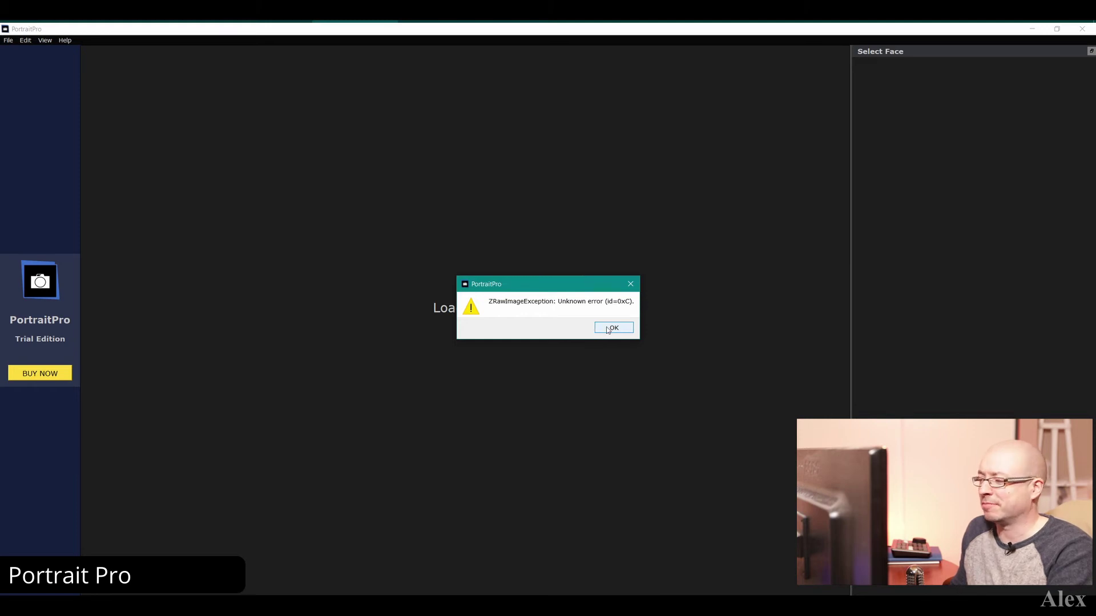
Dismiss the ZRawImageException error so the TIF waterfall image can load.
left_click(608, 329)
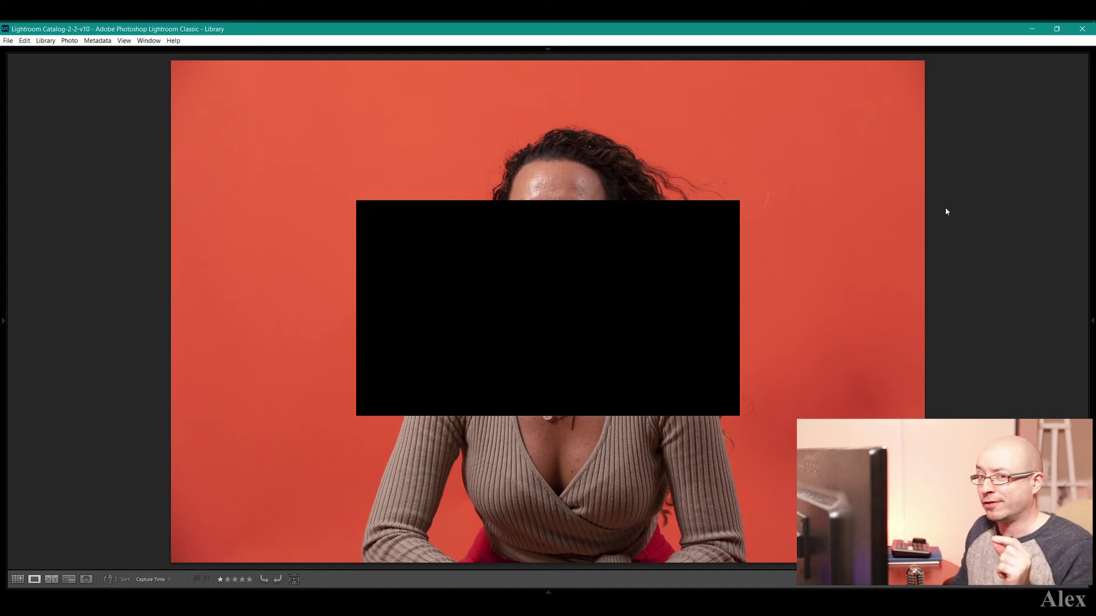
Zoom the Library loupe view to 100% on the portrait's forehead with Z.
key("z")
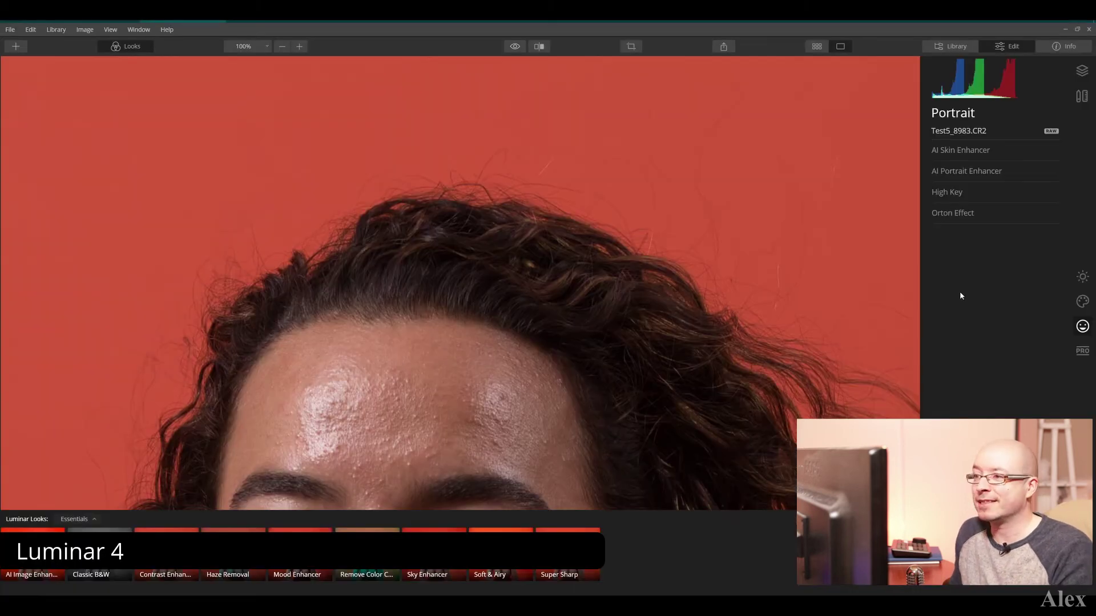
Turn on AI Skin Defects Removal and set AI Skin Enhancer Amount and Shine Removal to 100.
left_click(968, 152)
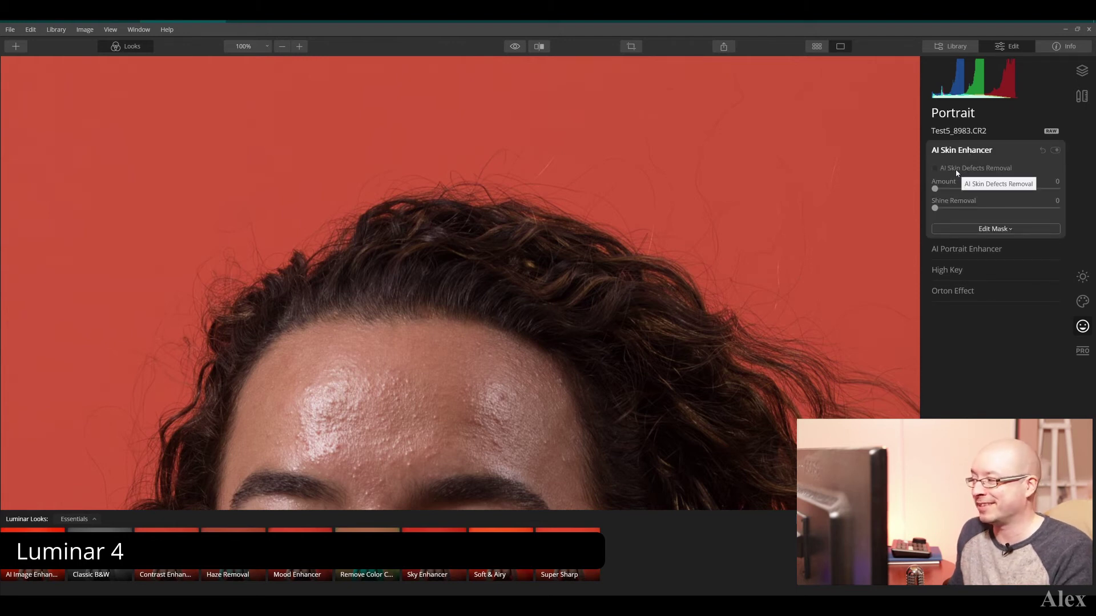
left_click(936, 167)
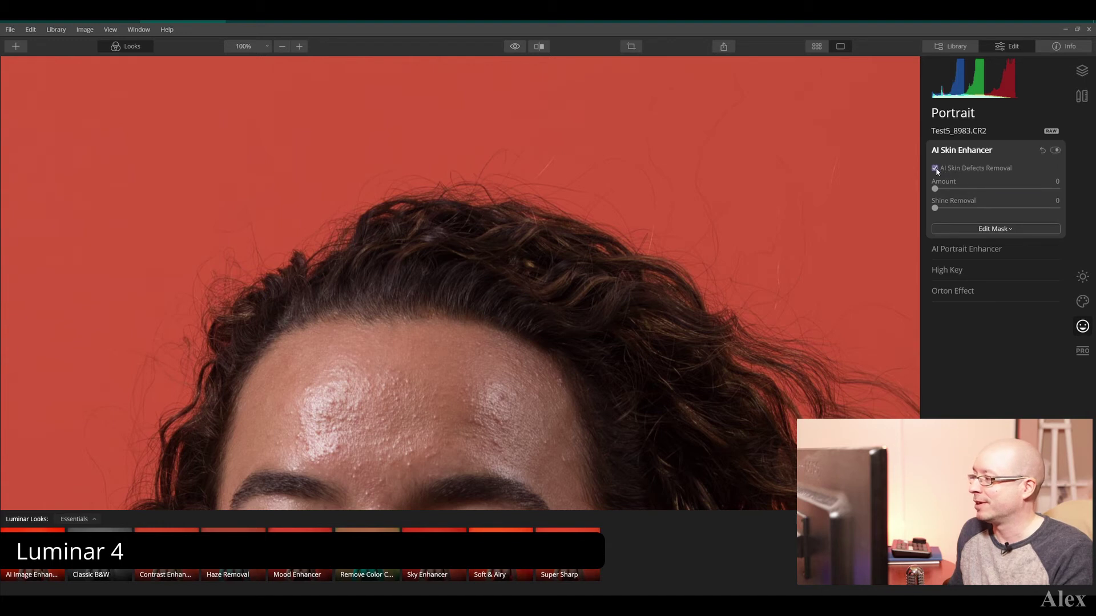
left_click_drag(1044, 188, 1077, 187)
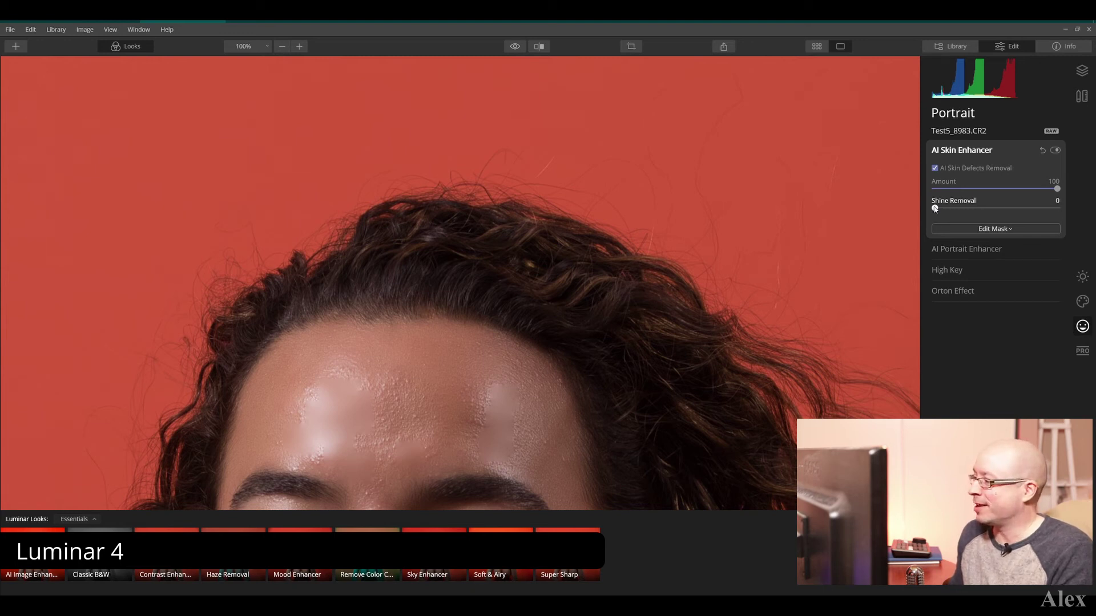
left_click_drag(935, 209, 1069, 215)
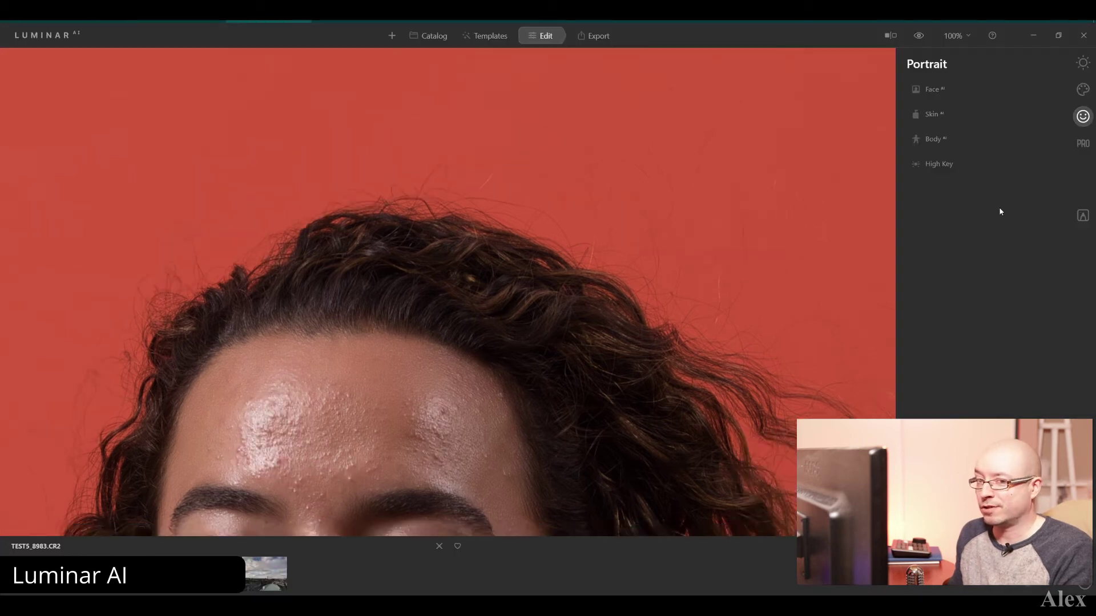
Set Skin AI Amount and Shine Removal to 100, compare before/after, and enable Skin Defects Removal.
left_click(934, 114)
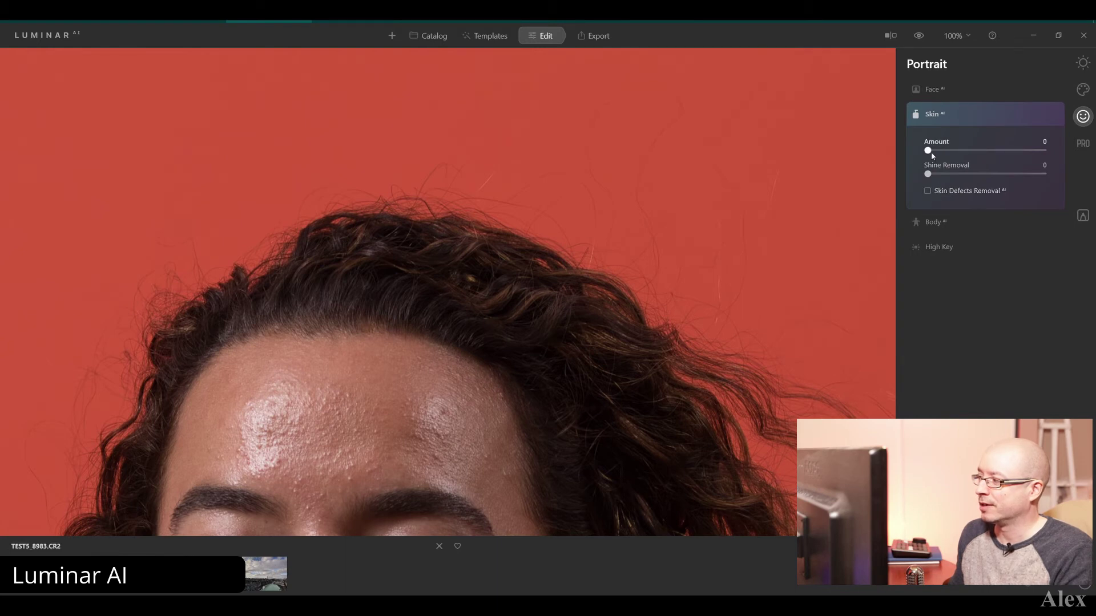
left_click_drag(933, 149, 1066, 150)
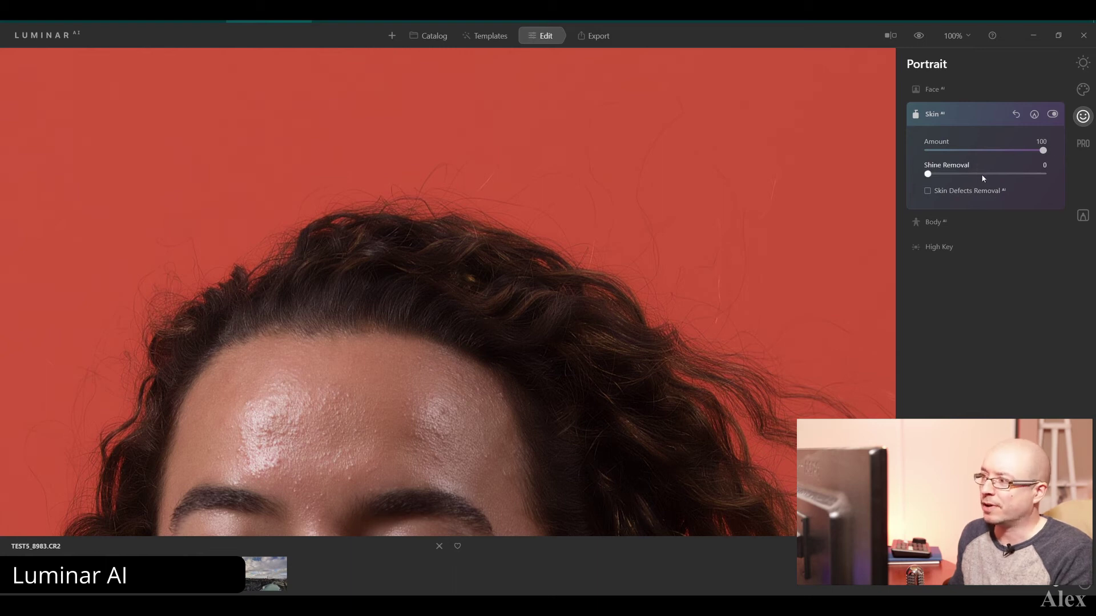
left_click(890, 36)
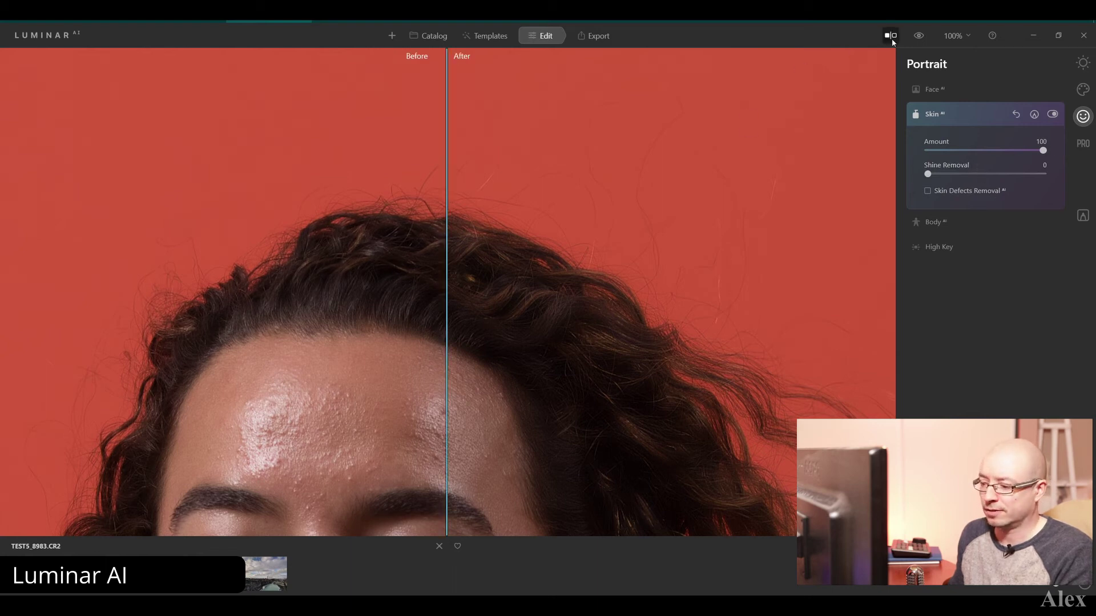
left_click(892, 37)
left_click(891, 38)
left_click(891, 37)
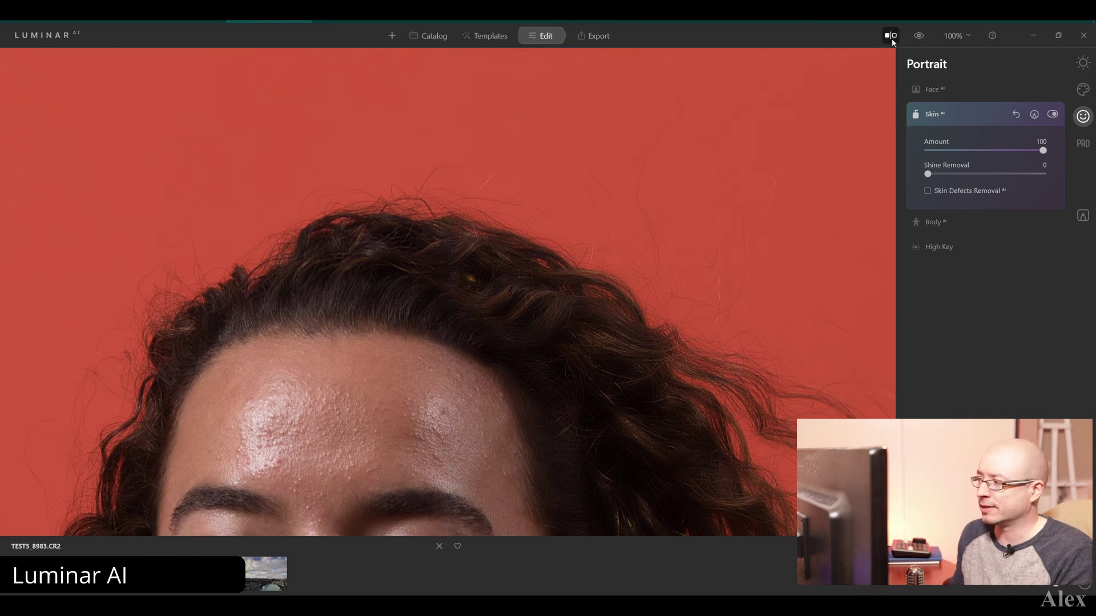
left_click_drag(928, 175, 1044, 174)
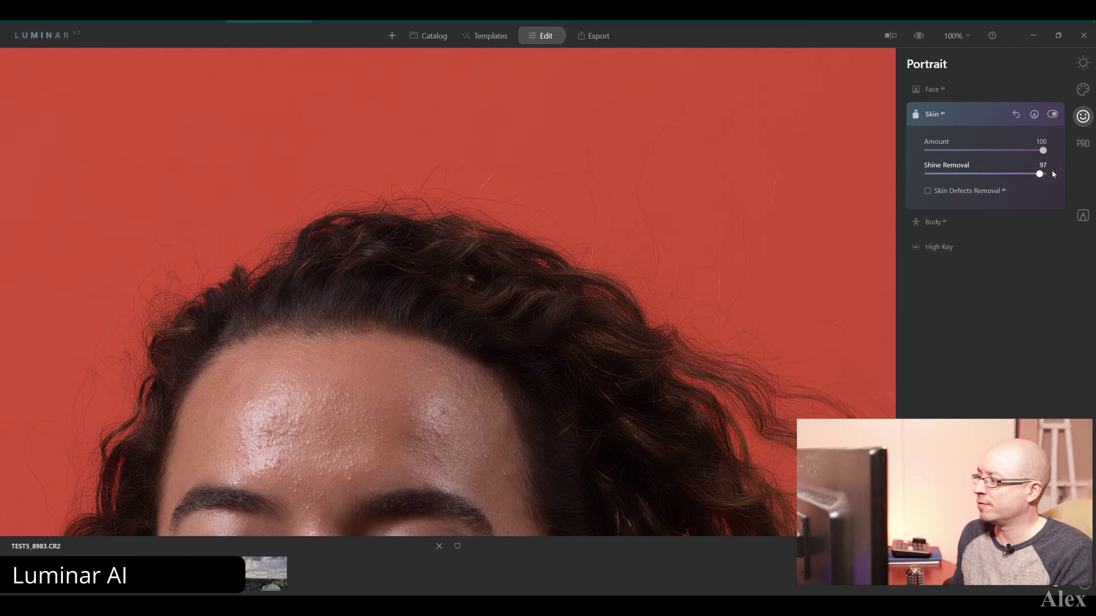
left_click(928, 191)
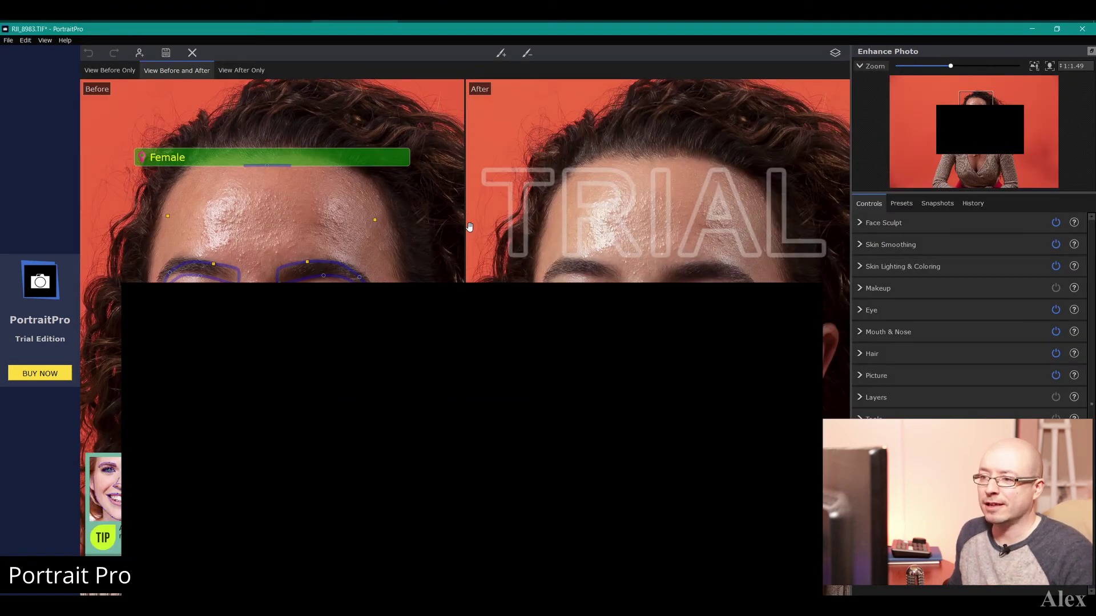
Set Skin Smoothing spot removal to 5 Medium Sensitivity and adjust smoothing outside the face.
left_click(961, 244)
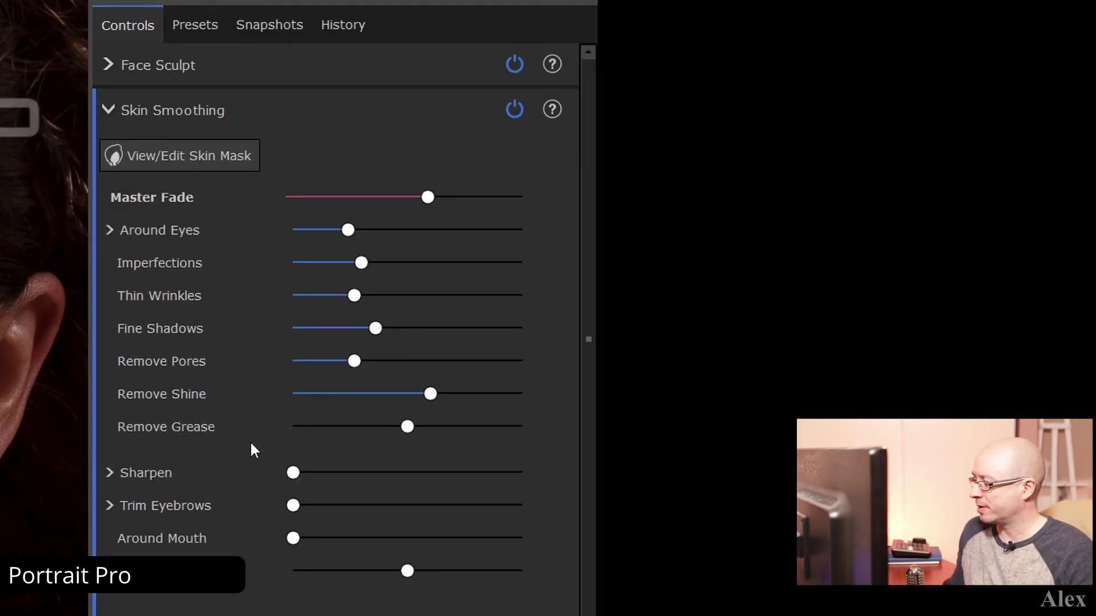
scroll(252, 442, "down", 4)
left_click(376, 438)
left_click(413, 304)
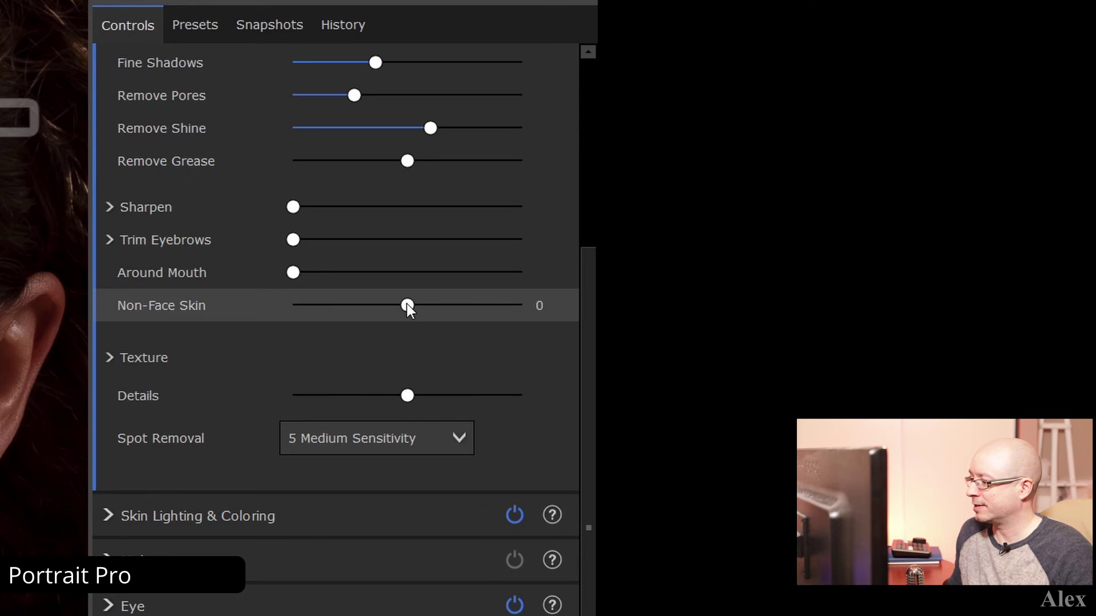
mouse_move(407, 305)
left_mouse_down()
mouse_move(494, 306)
mouse_move(387, 305)
left_mouse_up()
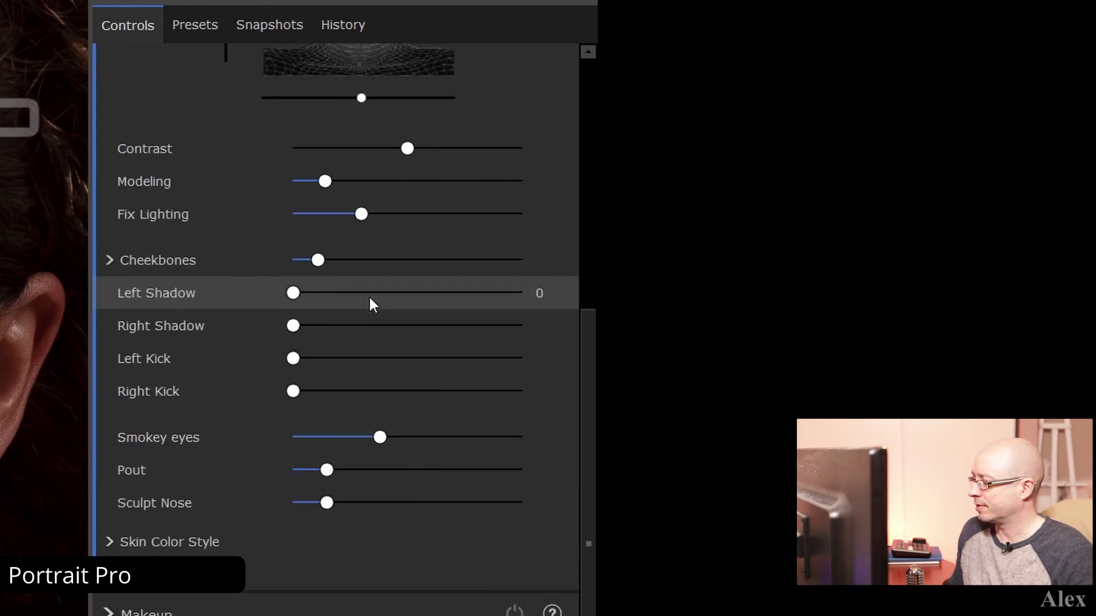
scroll(370, 303, "up", 5)
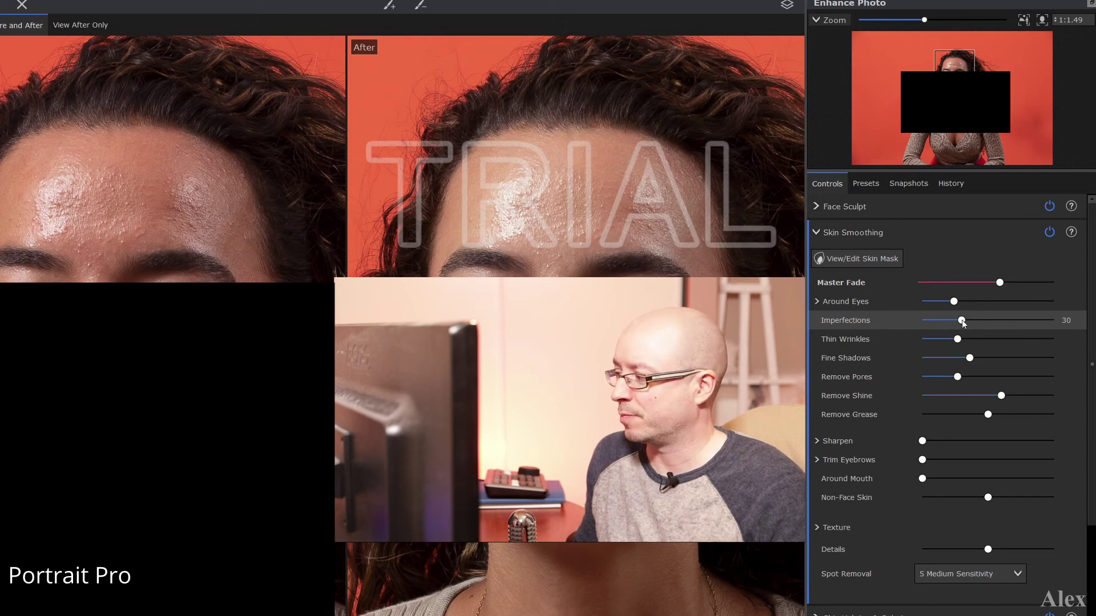
Max out imperfections, thin wrinkles, pores, shine and grease removal.
left_click_drag(961, 320, 1052, 320)
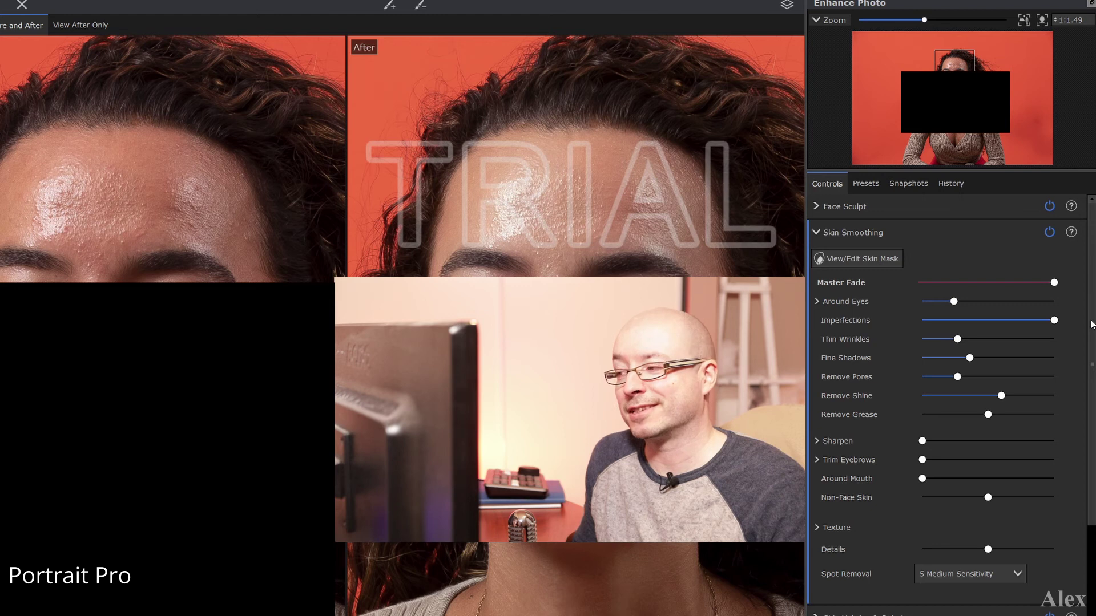
left_click(1054, 339)
left_click_drag(960, 376, 1056, 378)
left_click(1054, 396)
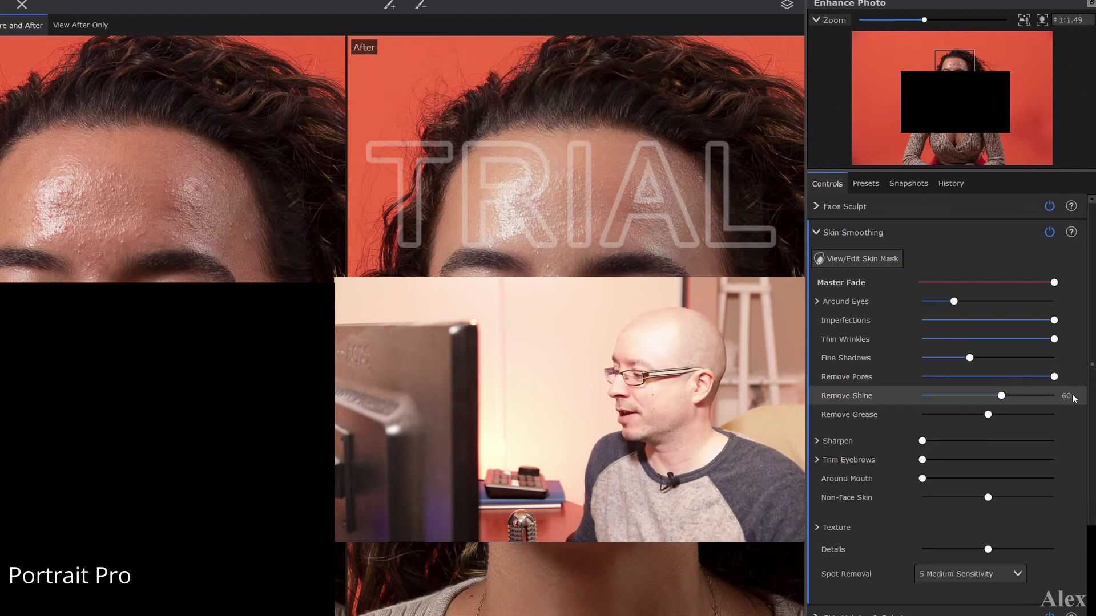
left_click_drag(988, 414, 1054, 415)
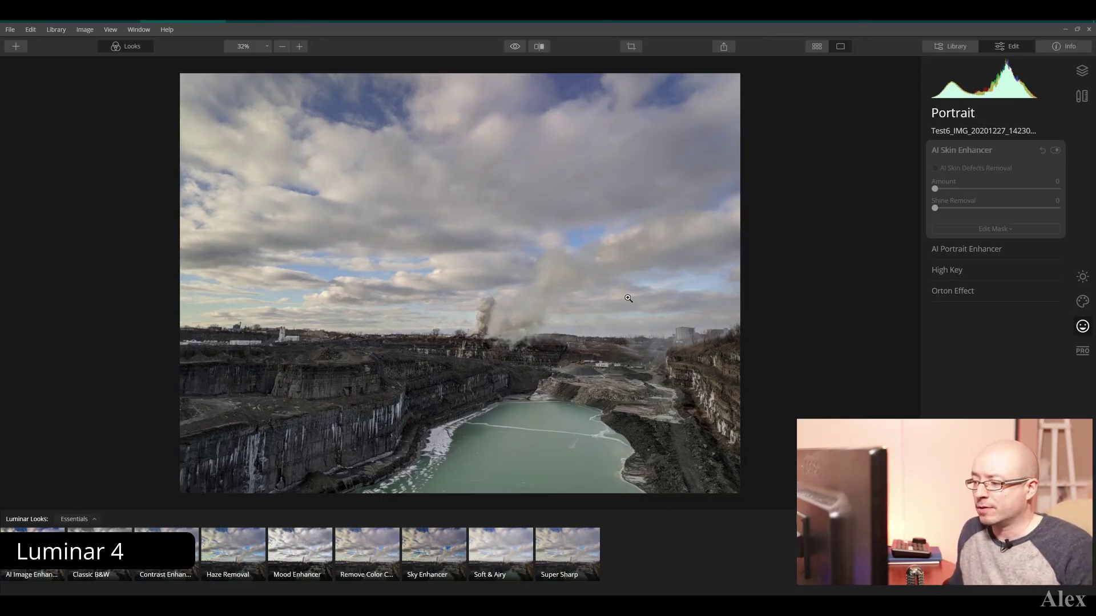
Add a Giraffe 1 sky object from the Creative tools' AI Augmented Sky.
left_click(1092, 300)
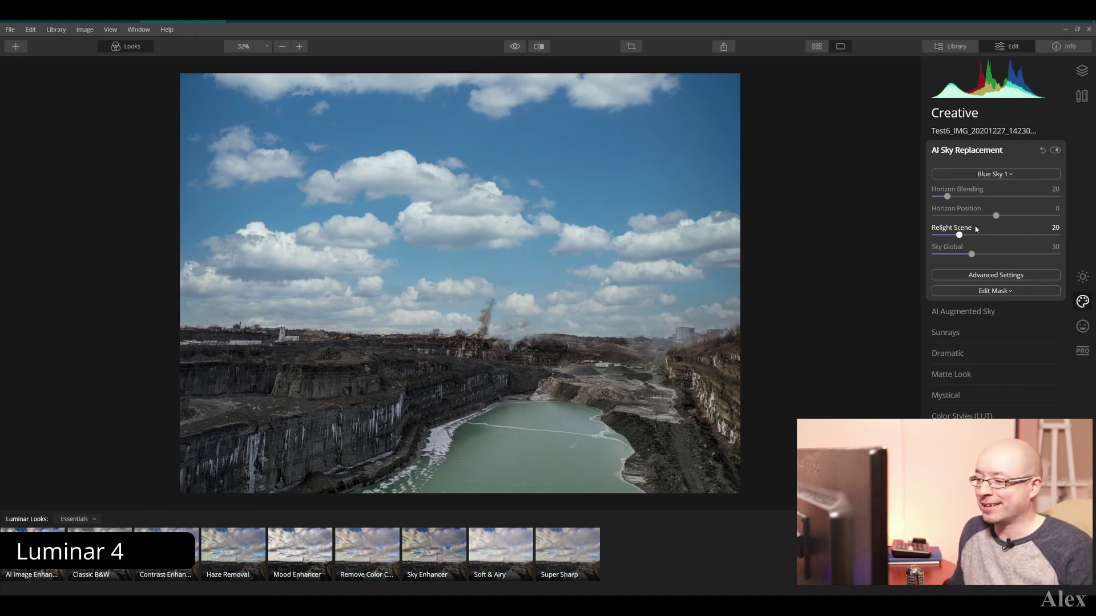
left_click(963, 311)
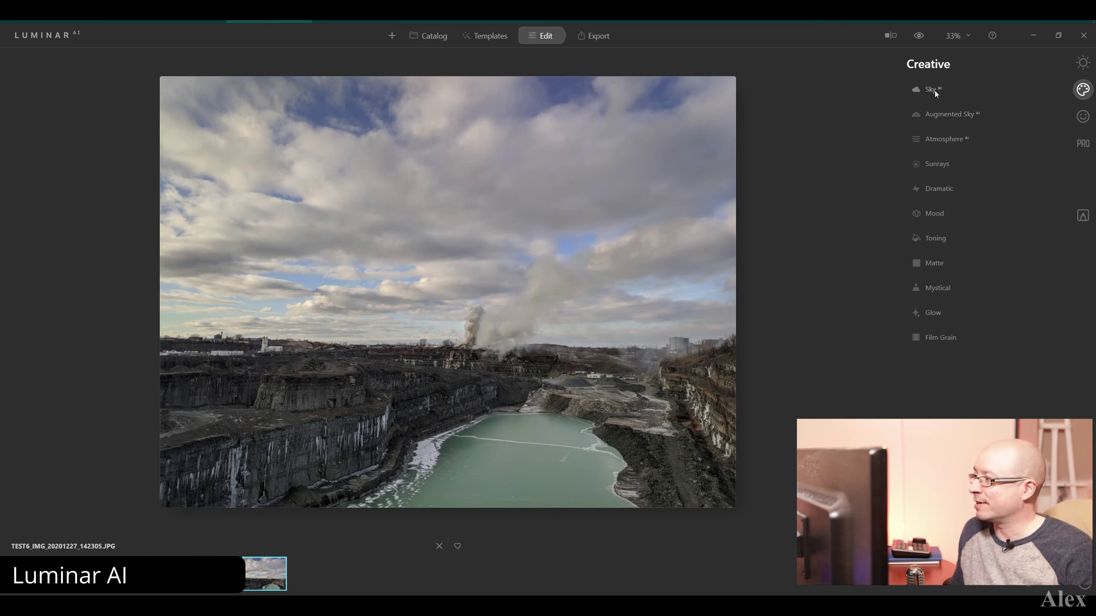
Apply Atmosphere AI Fog to the landscape with Amount 48 and Depth 43.
left_click(945, 139)
left_click(982, 167)
left_click(978, 169)
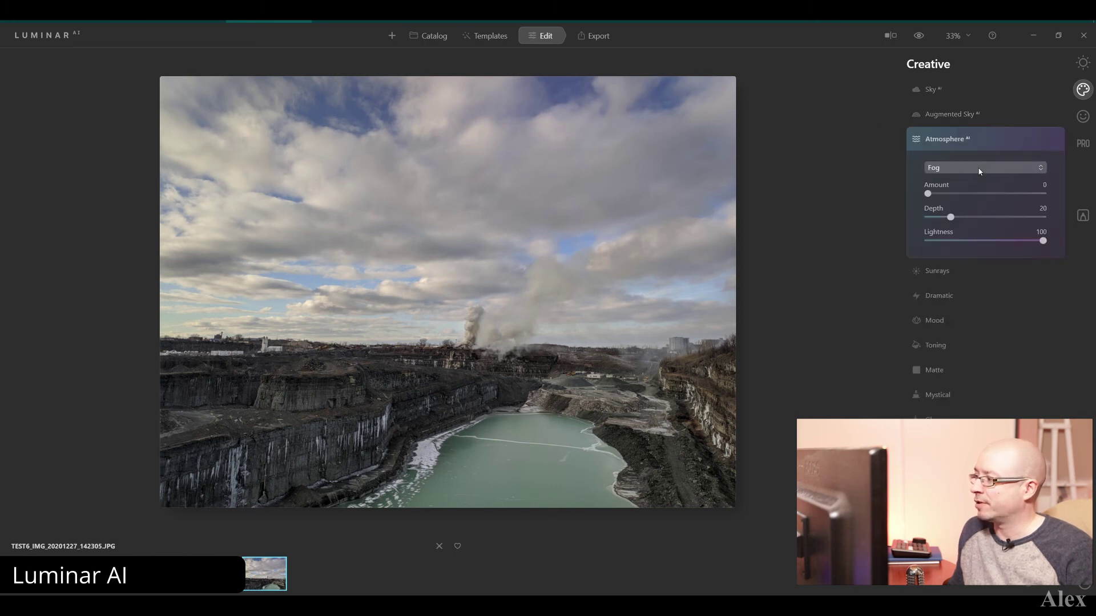
left_click_drag(928, 195, 977, 217)
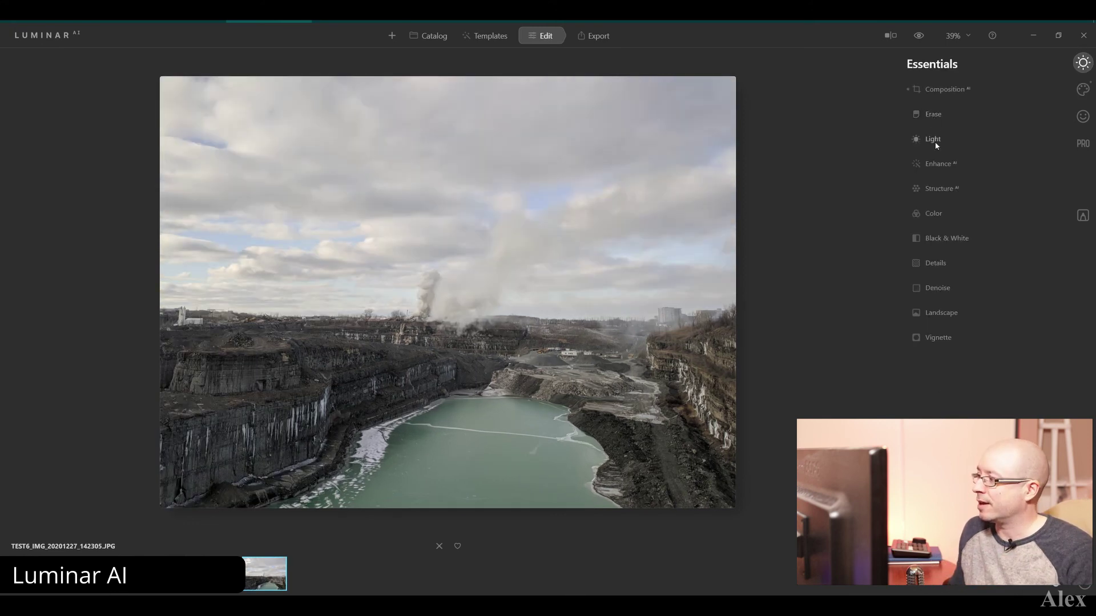
Raise the Enhance AI Accent slider to 70 to brighten the landscape.
left_click(938, 164)
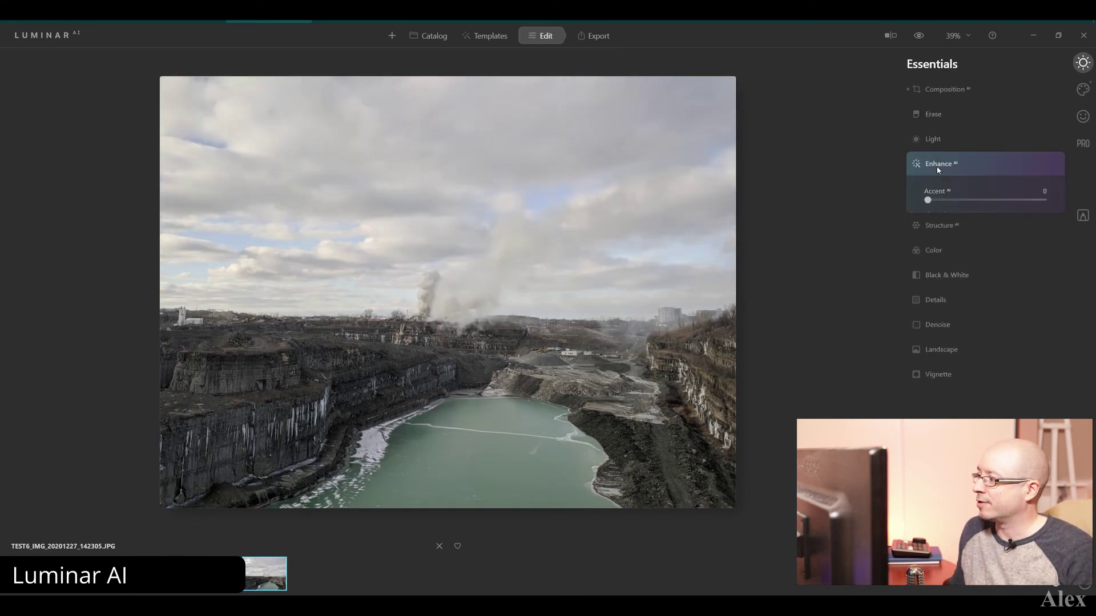
left_click_drag(929, 200, 1048, 202)
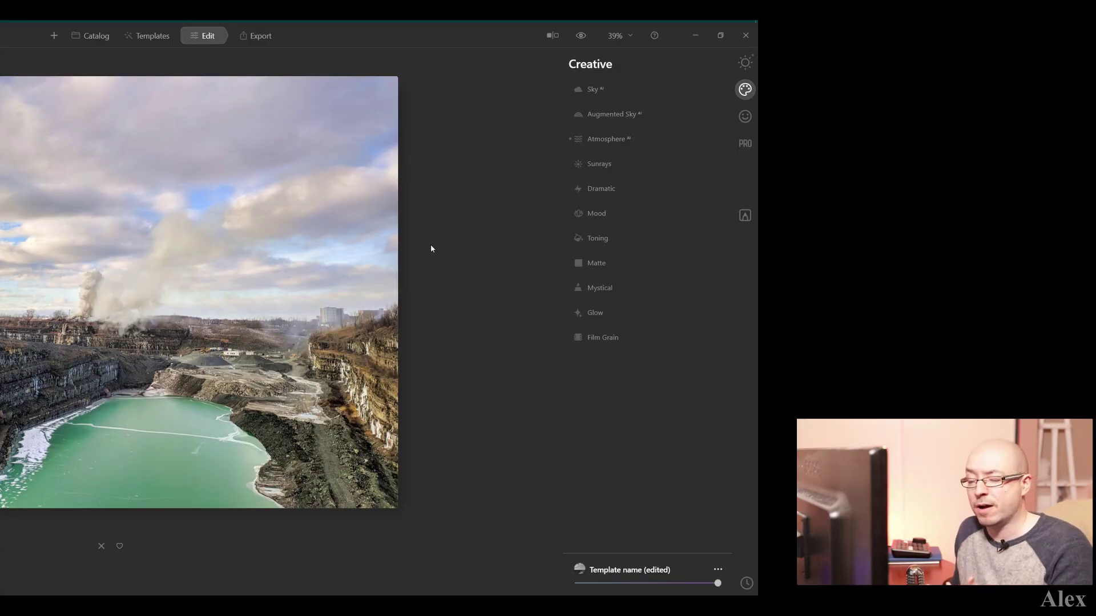
left_click(745, 62)
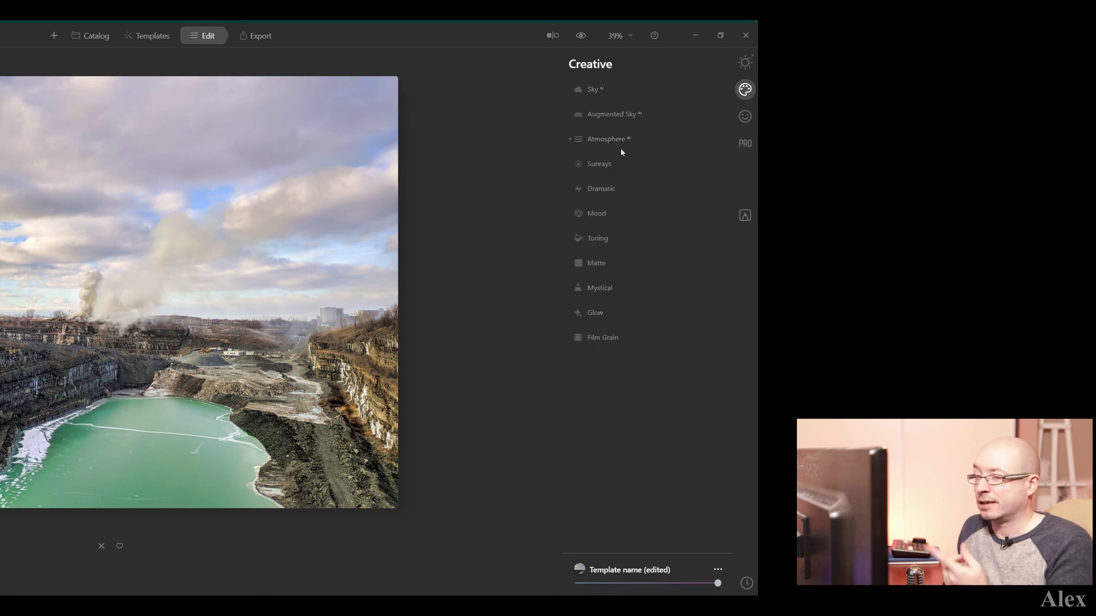